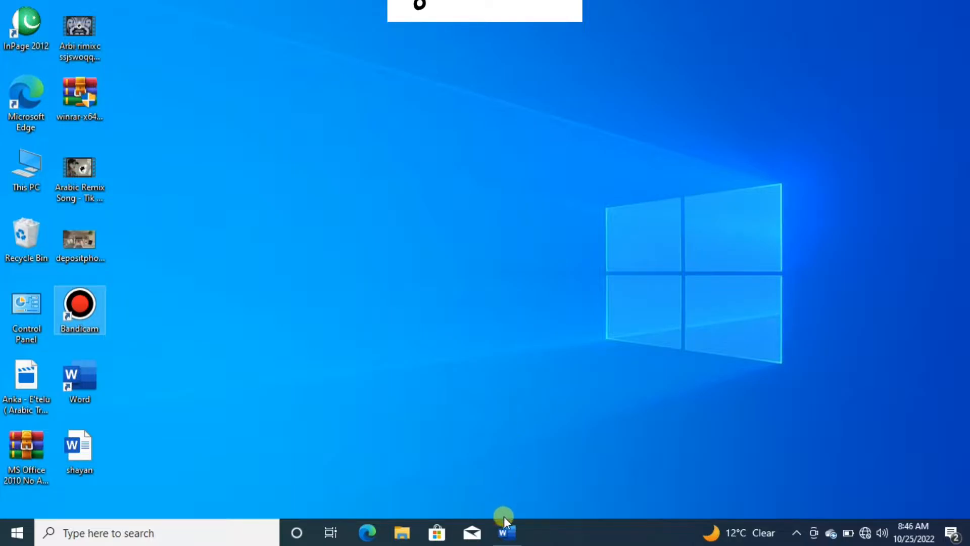
Step: Switch to the open Word document and generate sample paragraphs with =RAND()
{"action": "left_click", "coordinate": [505, 530]}
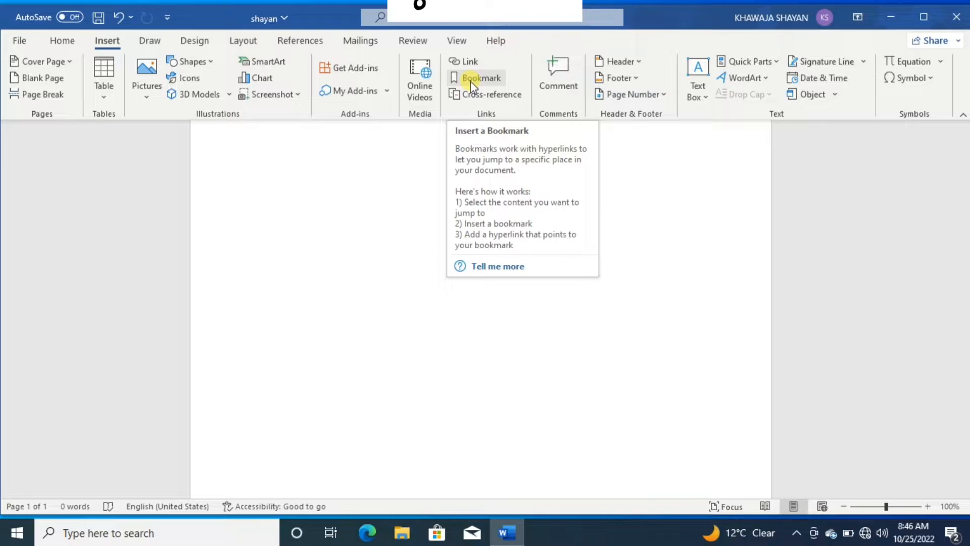
{"action": "type", "text": "R"}
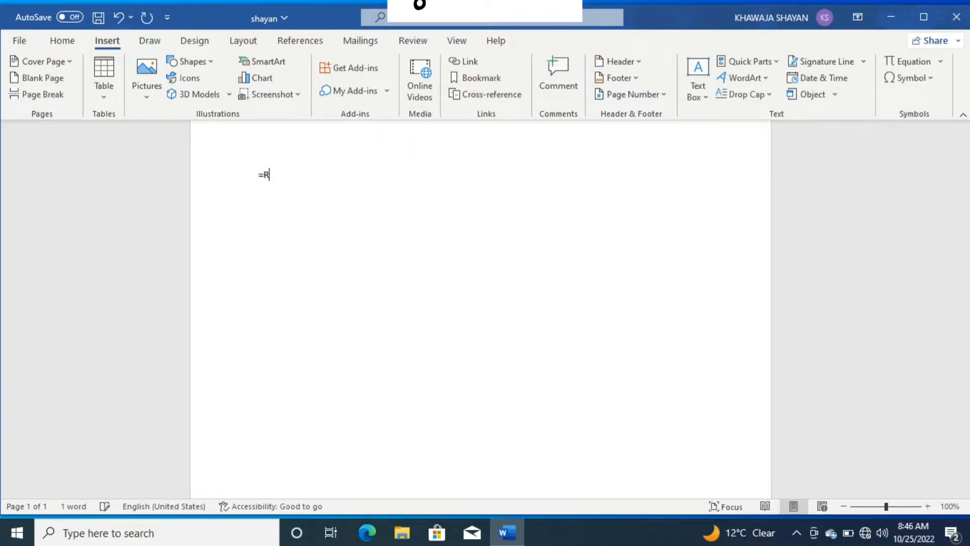
{"action": "type", "text": "AND()"}
{"action": "key", "text": "Return"}
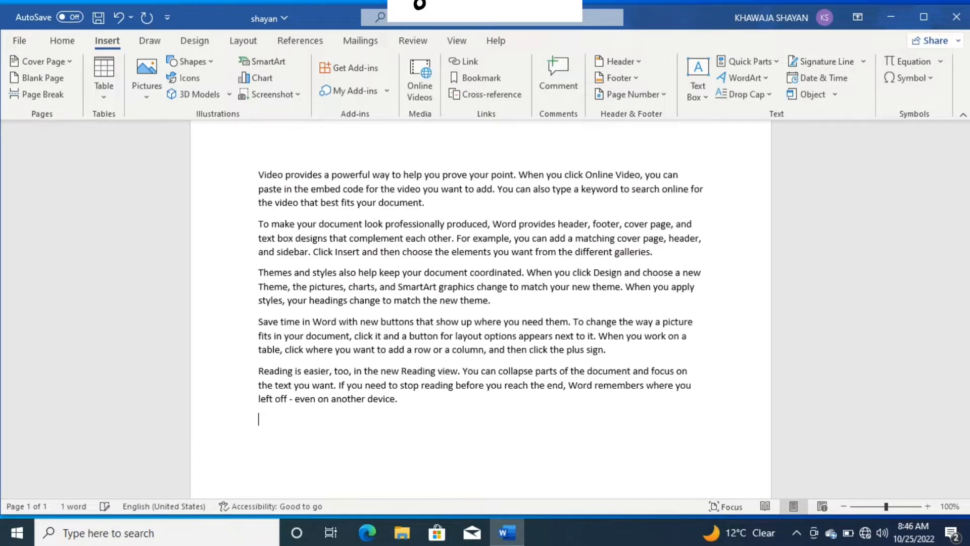
Step: Add a bookmark named VIDEO at the end of the first paragraph
{"action": "left_click", "coordinate": [425, 203]}
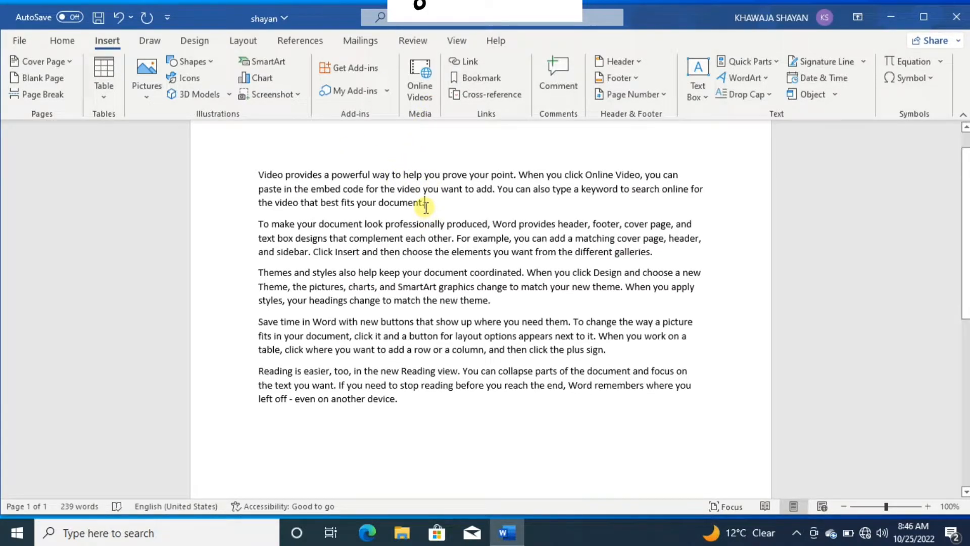
{"action": "left_click", "coordinate": [497, 79]}
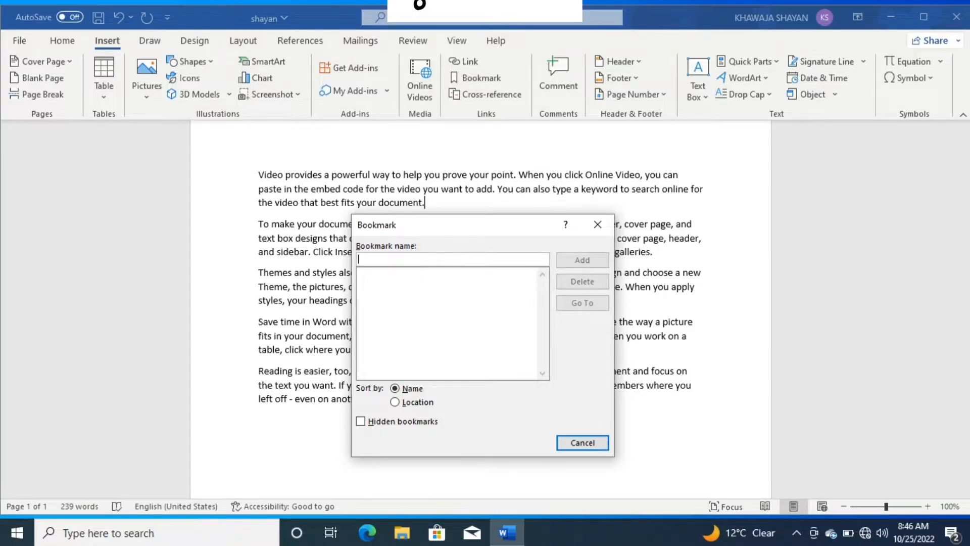
{"action": "type", "text": "VIDEO"}
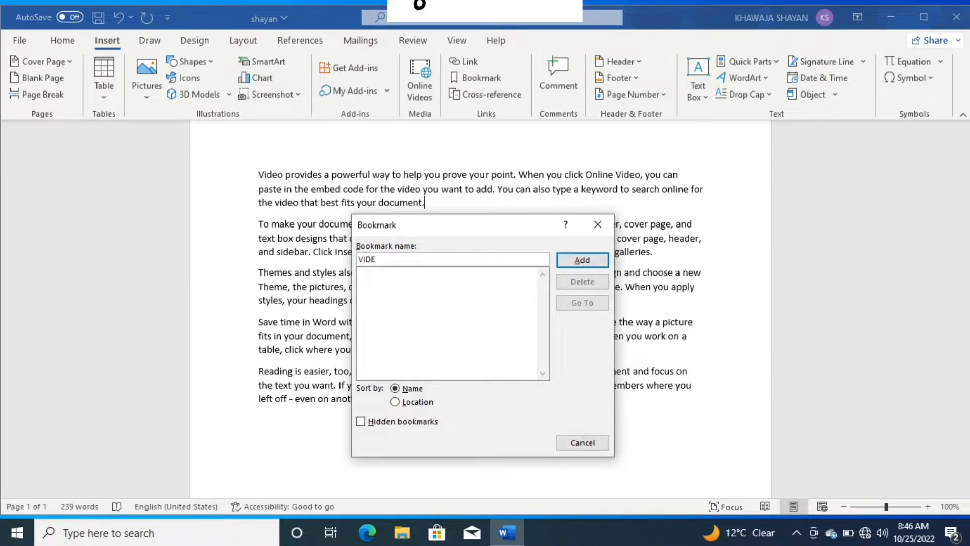
{"action": "left_click", "coordinate": [581, 260]}
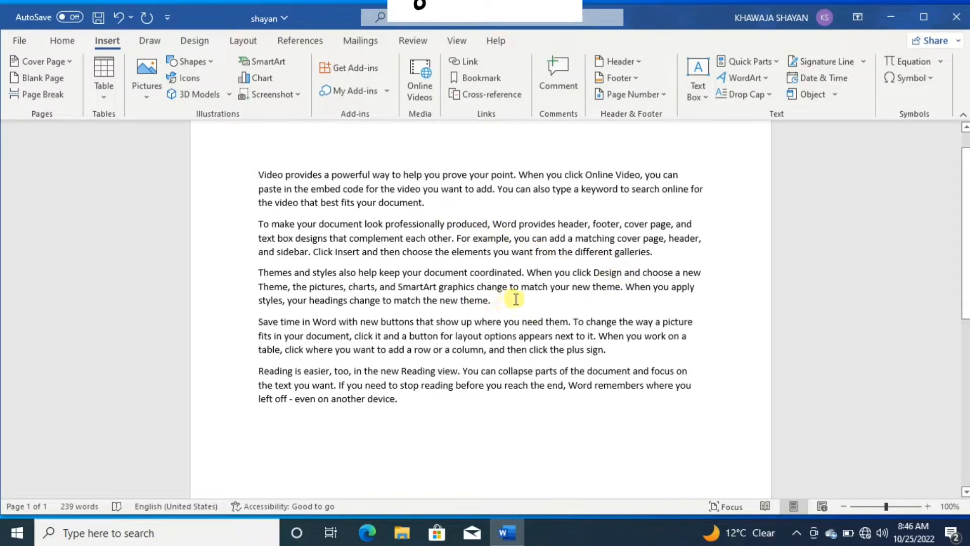
Step: Add a bookmark named GALLERY at the end of the third paragraph
{"action": "left_click", "coordinate": [500, 300]}
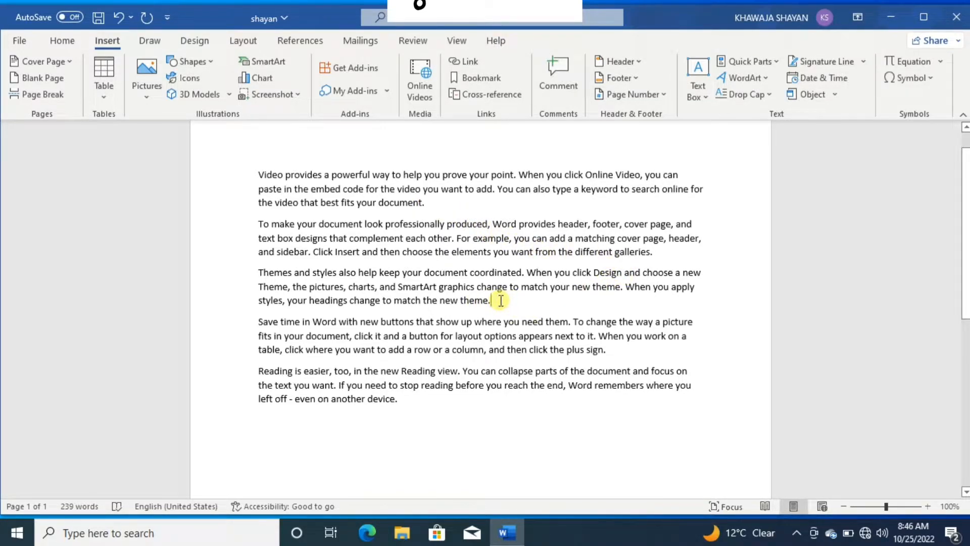
{"action": "left_click", "coordinate": [483, 81]}
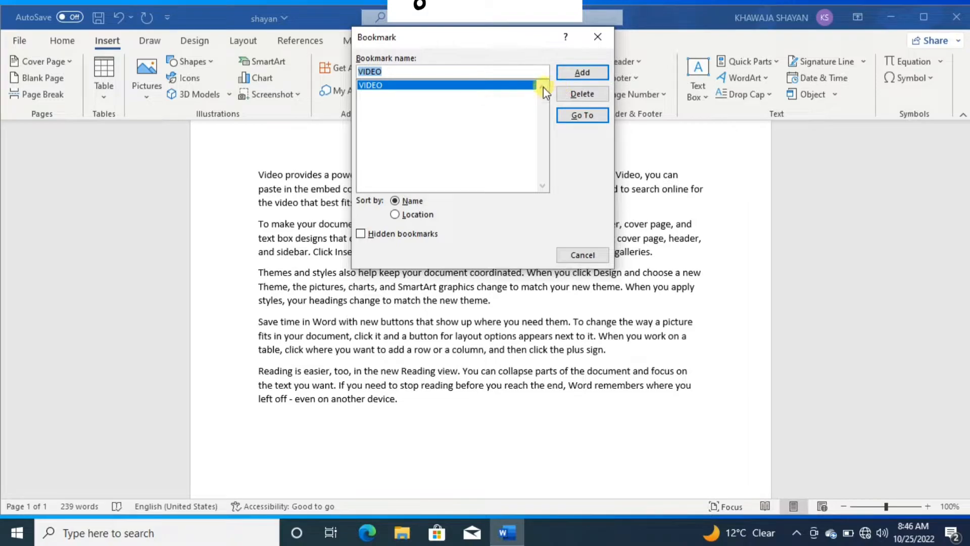
{"action": "left_click", "coordinate": [494, 71]}
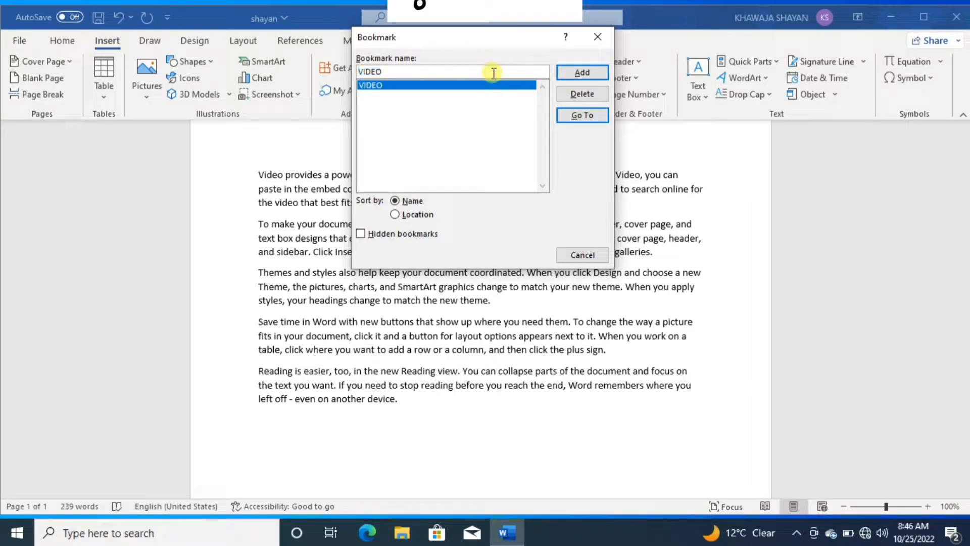
{"action": "key", "text": "BackSpace"}
{"action": "key", "text": "BackSpace"}
{"action": "key", "text": "BackSpace"}
{"action": "key", "text": "BackSpace"}
{"action": "key", "text": "BackSpace"}
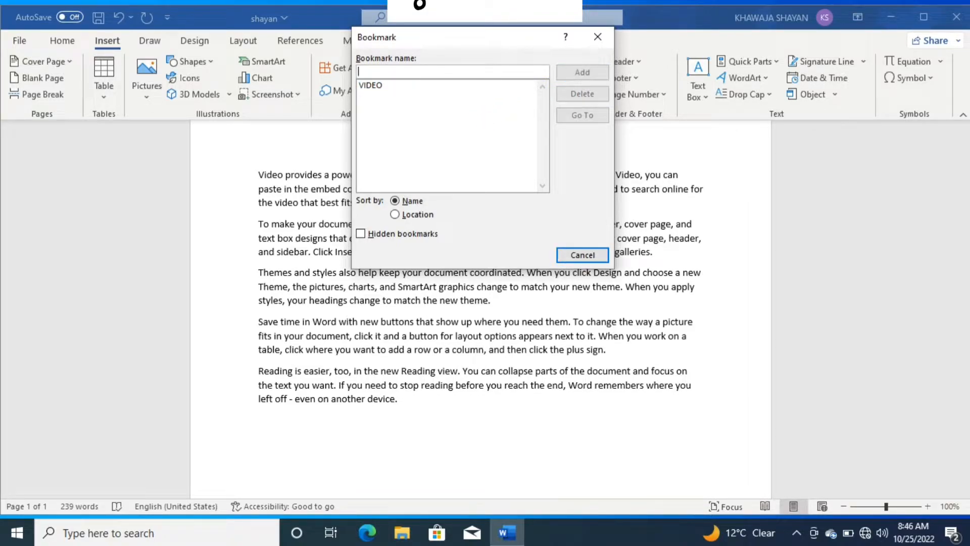
{"action": "type", "text": "GALLERY"}
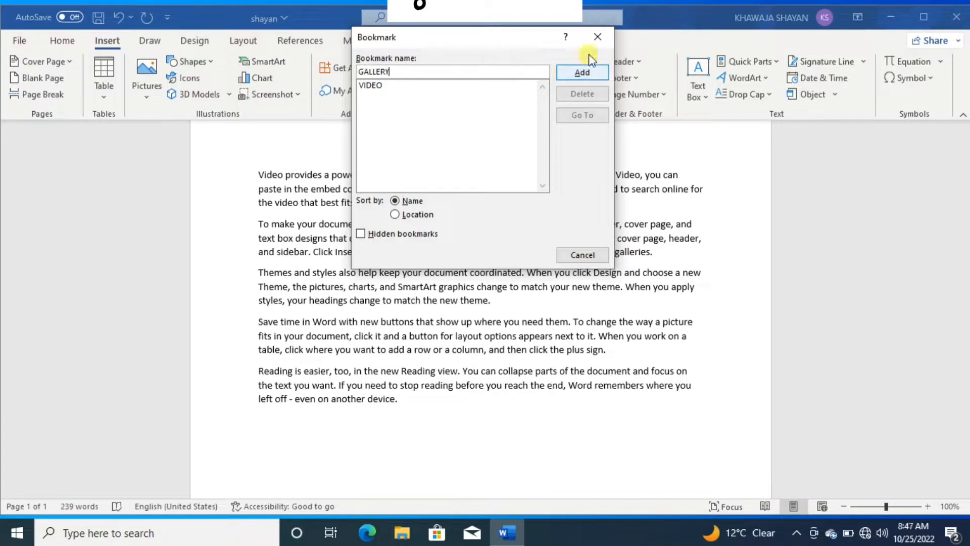
{"action": "left_click", "coordinate": [581, 69]}
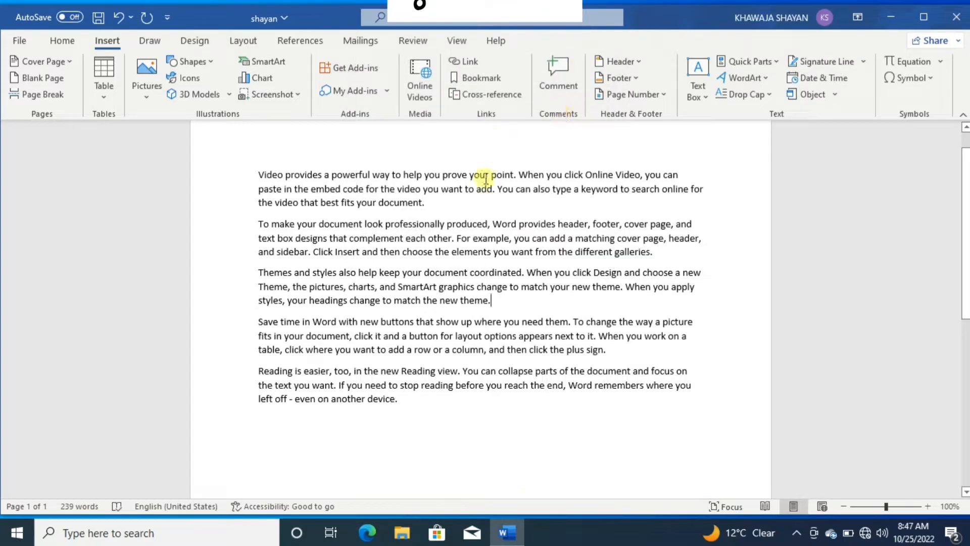
Step: Add blank lines after the last paragraph until the second page is reached, and enter the text IJKGKJG there
{"action": "left_click", "coordinate": [400, 399]}
{"action": "key", "text": "Return"}
{"action": "key", "text": "Return"}
{"action": "key", "text": "Return"}
{"action": "key", "text": "Return"}
{"action": "key", "text": "Return"}
{"action": "key", "text": "Return"}
{"action": "key", "text": "Return"}
{"action": "key", "text": "Return"}
{"action": "key", "text": "Return"}
{"action": "key", "text": "Return"}
{"action": "key", "text": "Return"}
{"action": "key", "text": "Return"}
{"action": "key", "text": "Return"}
{"action": "key", "text": "Return"}
{"action": "key", "text": "Return"}
{"action": "key", "text": "Return"}
{"action": "key", "text": "Return"}
{"action": "key", "text": "Return"}
{"action": "key", "text": "Return"}
{"action": "key", "text": "Return"}
{"action": "key", "text": "Return"}
{"action": "key", "text": "Return"}
{"action": "key", "text": "Return"}
{"action": "key", "text": "Return"}
{"action": "key", "text": "Return"}
{"action": "key", "text": "Return"}
{"action": "key", "text": "Return"}
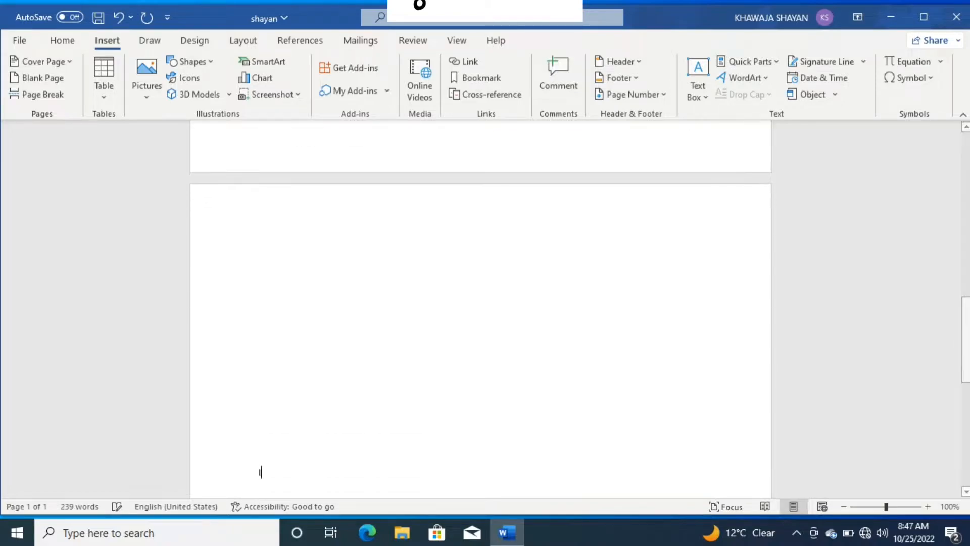
{"action": "type", "text": "IJKGKJG"}
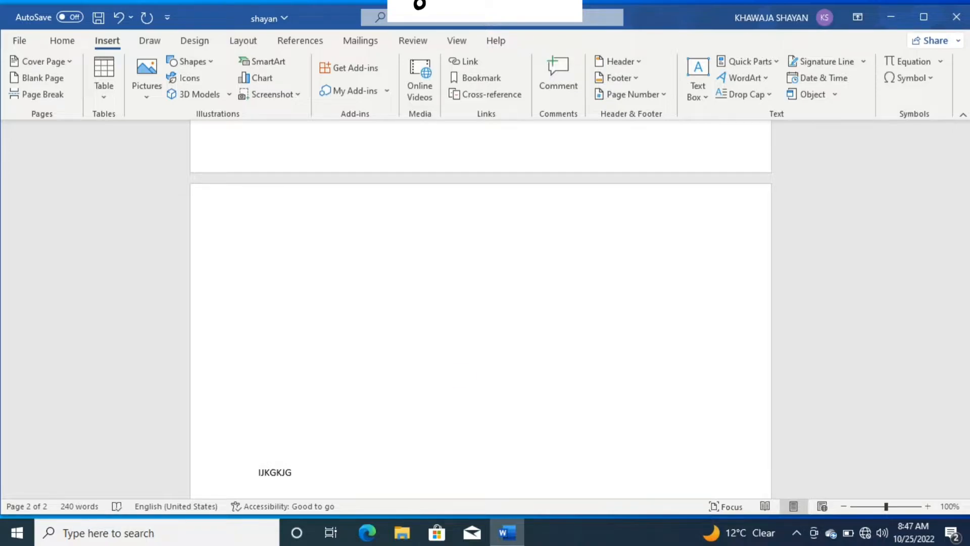
Step: Go to the VIDEO bookmark from the second page and close the bookmark dialog
{"action": "left_click", "coordinate": [475, 80]}
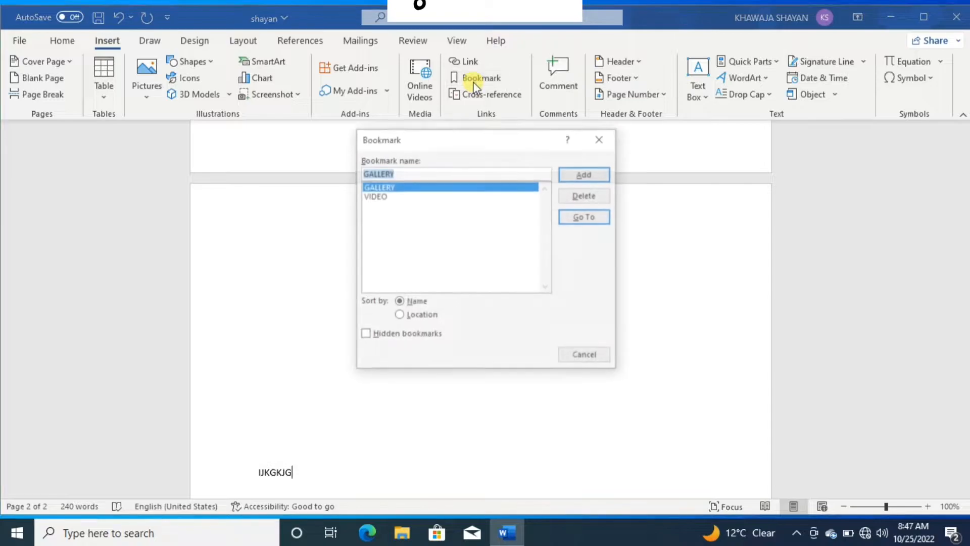
{"action": "left_click", "coordinate": [423, 197]}
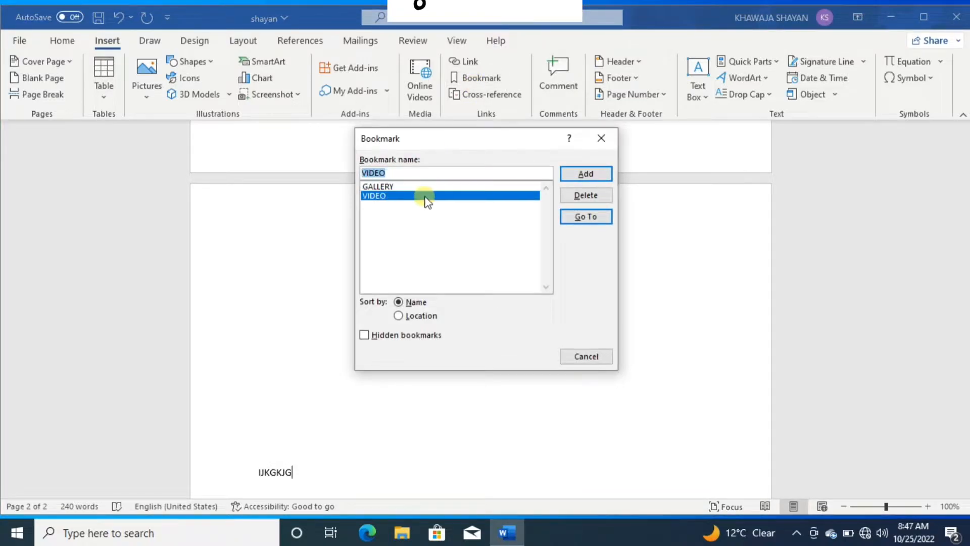
{"action": "left_click", "coordinate": [588, 217]}
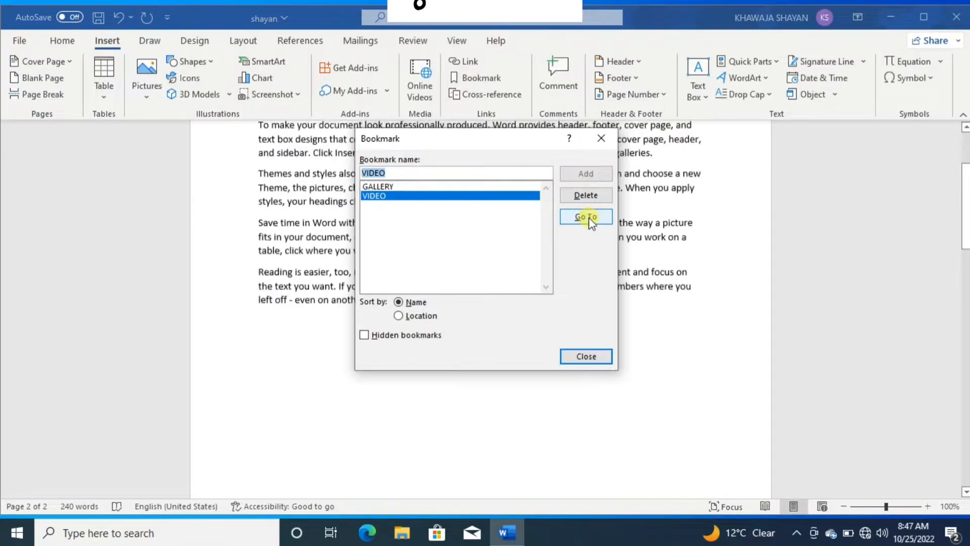
{"action": "left_click", "coordinate": [601, 138]}
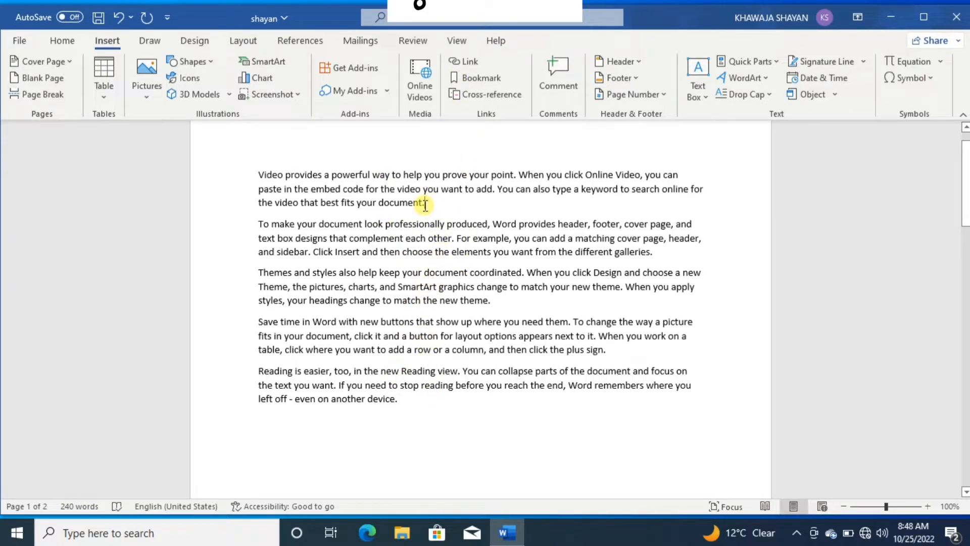
Step: Attach the comment "VERY GOOD" to the end of the first paragraph
{"action": "left_click", "coordinate": [561, 94]}
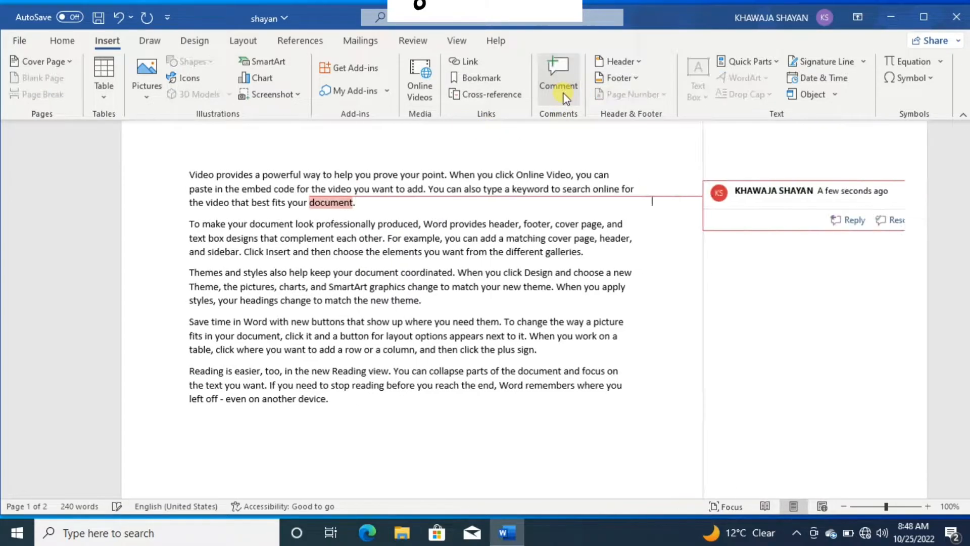
{"action": "left_click", "coordinate": [710, 225]}
{"action": "type", "text": "VER"}
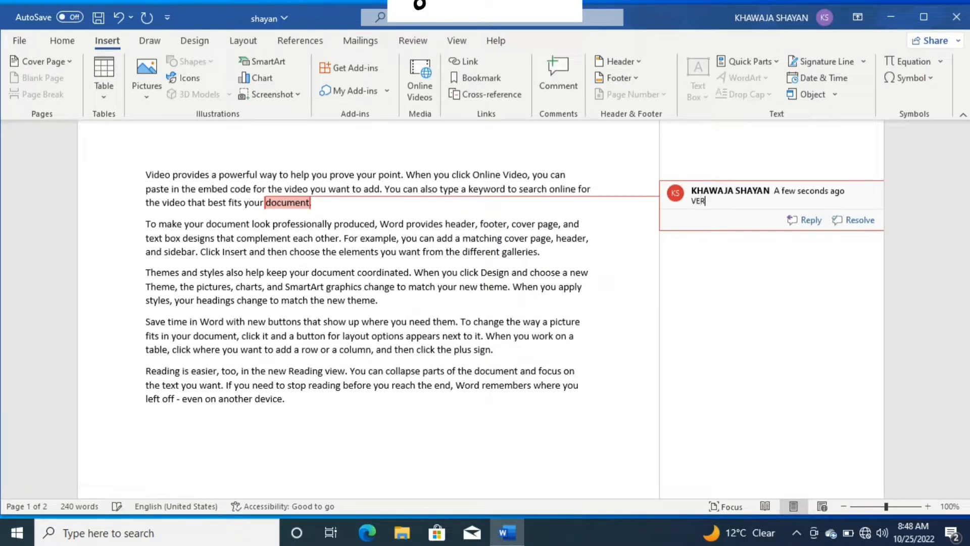
{"action": "type", "text": "Y GOOD"}
{"action": "left_click", "coordinate": [613, 284]}
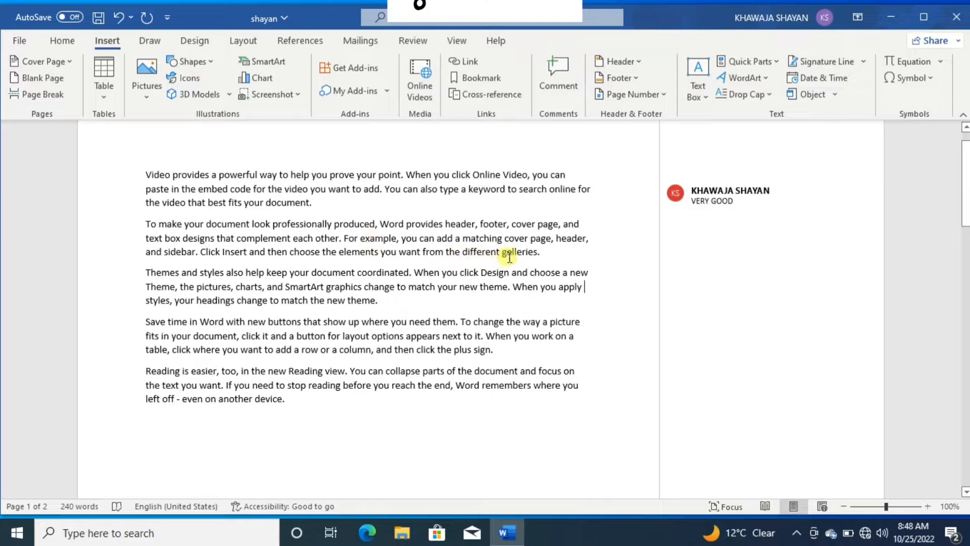
Step: Insert an empty comment at the end of the second paragraph, and undo both comments and the IJKGKJG text
{"action": "left_click", "coordinate": [541, 252]}
{"action": "left_click", "coordinate": [566, 74]}
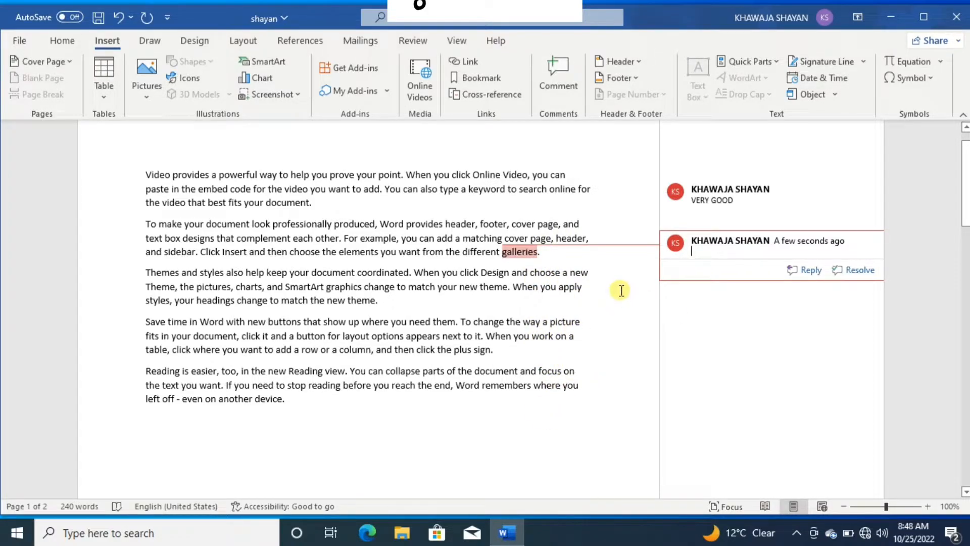
{"action": "key", "text": "ctrl+z"}
{"action": "key", "text": "ctrl+z"}
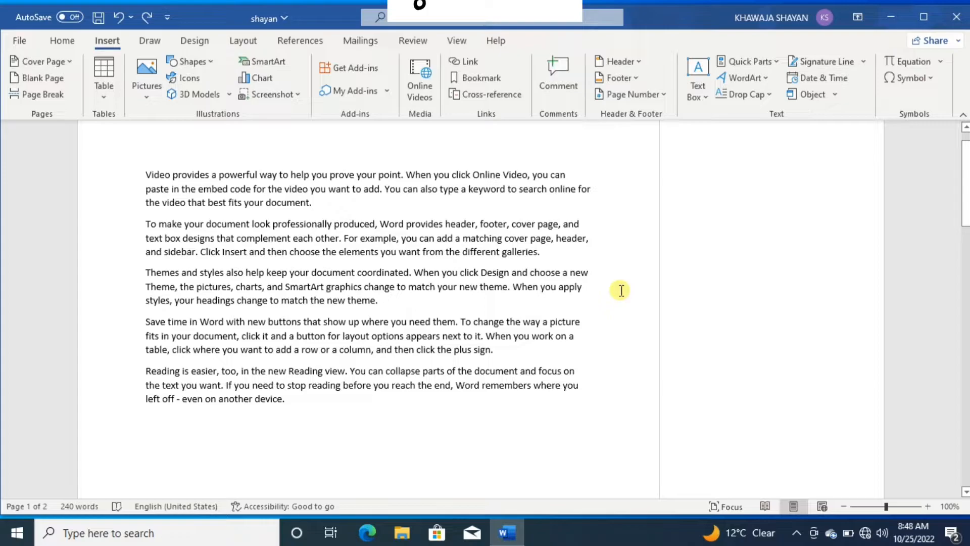
{"action": "key", "text": "ctrl+z"}
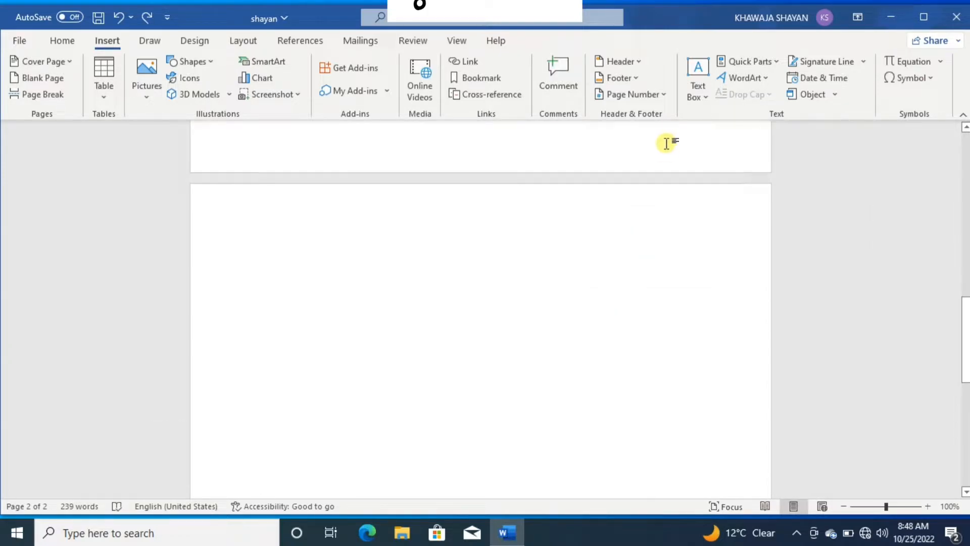
Step: Enter header editing on the first page and return to the body text, doing this twice
{"action": "scroll", "coordinate": [666, 141], "scroll_direction": "up", "scroll_amount": 12}
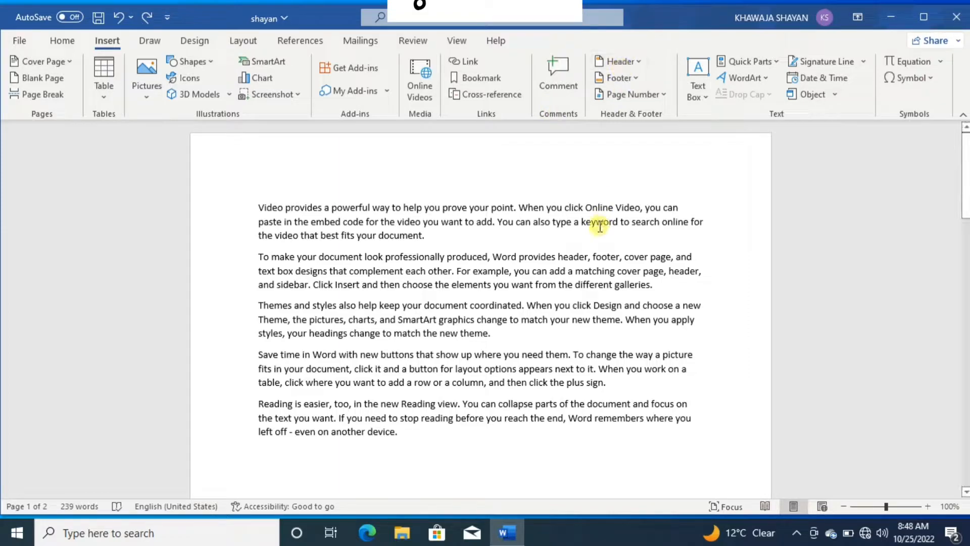
{"action": "double_click", "coordinate": [491, 150]}
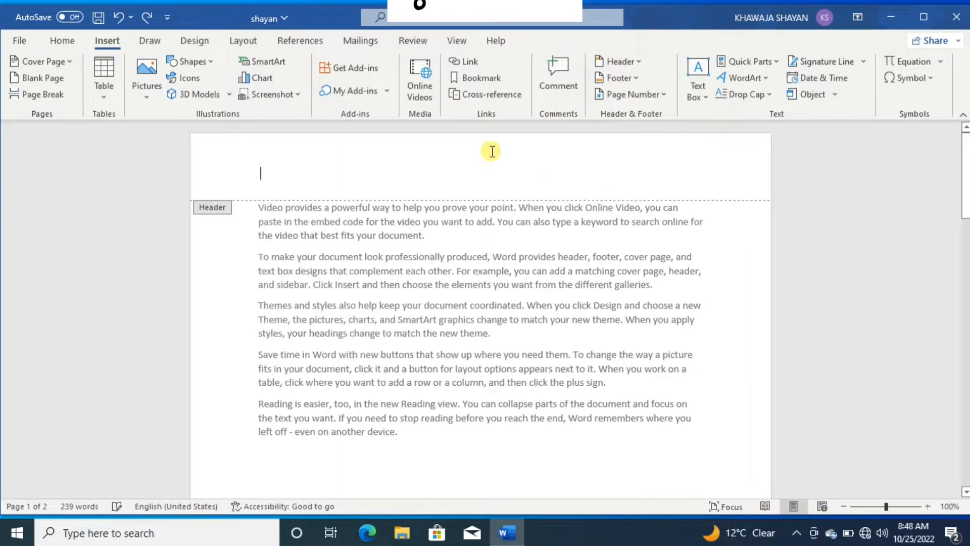
{"action": "double_click", "coordinate": [481, 455]}
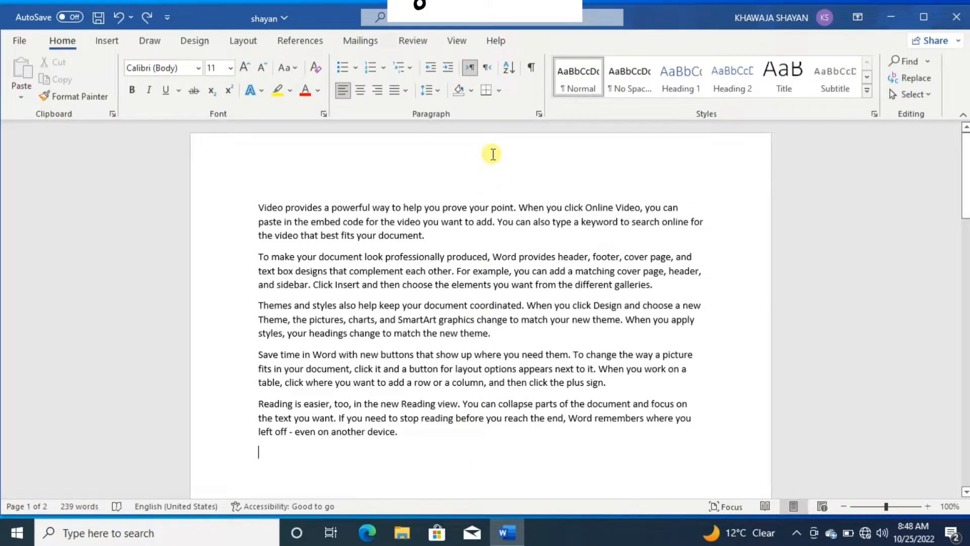
{"action": "double_click", "coordinate": [493, 154]}
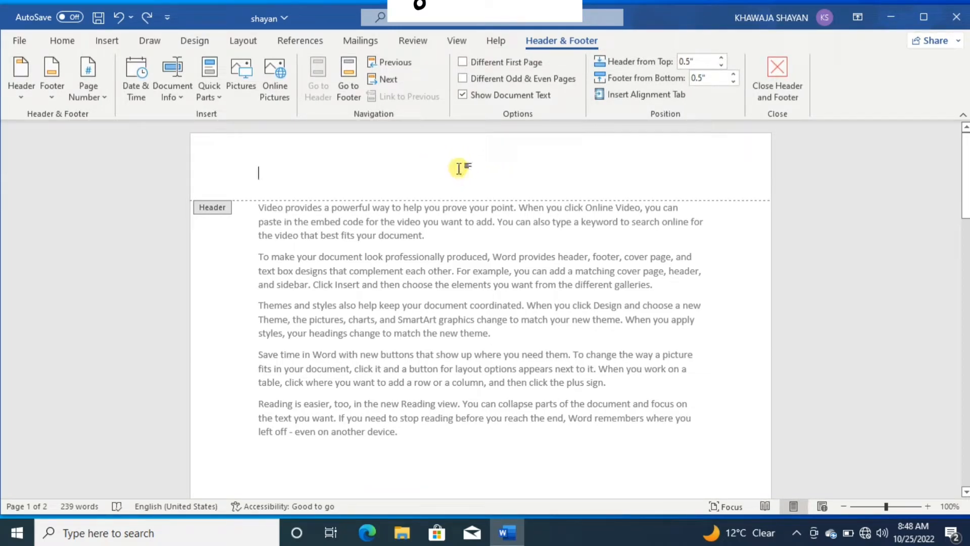
{"action": "double_click", "coordinate": [427, 449]}
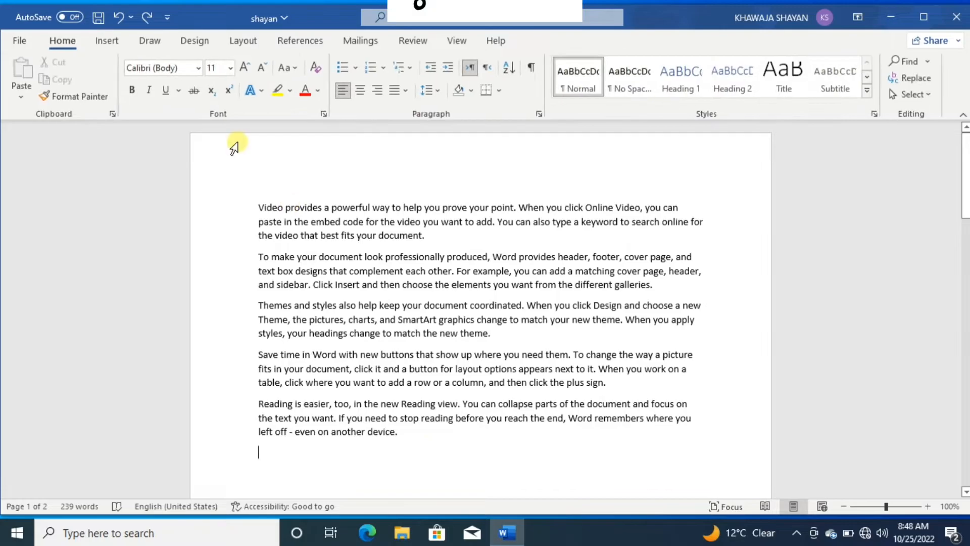
Step: Insert the Facet (Even Page) header with the text HOMEOSTASIS, and return to the body text
{"action": "left_click", "coordinate": [105, 41]}
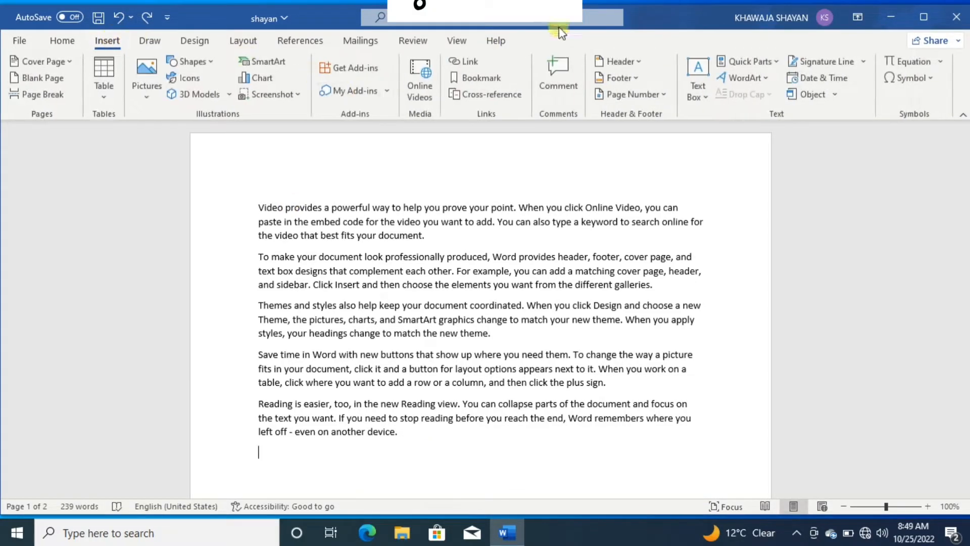
{"action": "left_click", "coordinate": [631, 61]}
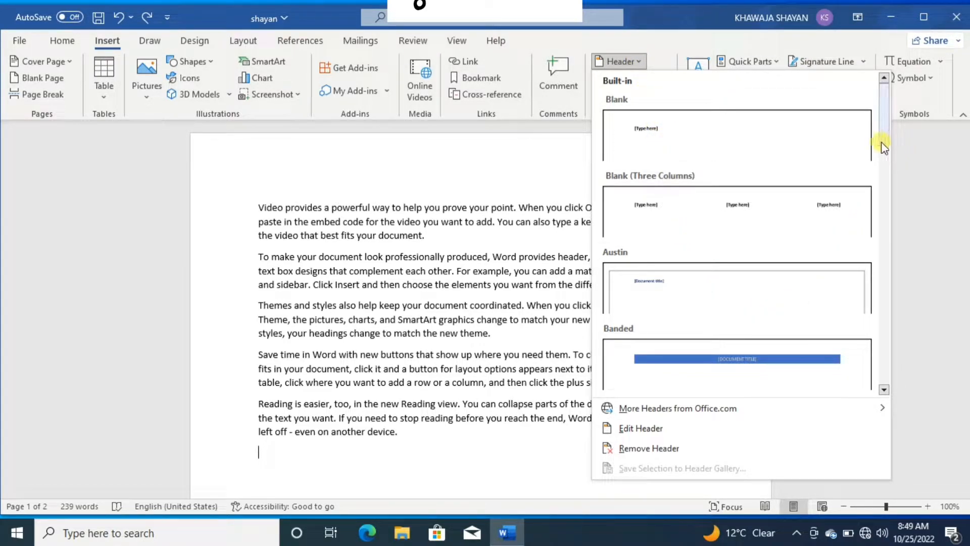
{"action": "left_click_drag", "start_coordinate": [883, 138], "coordinate": [893, 181]}
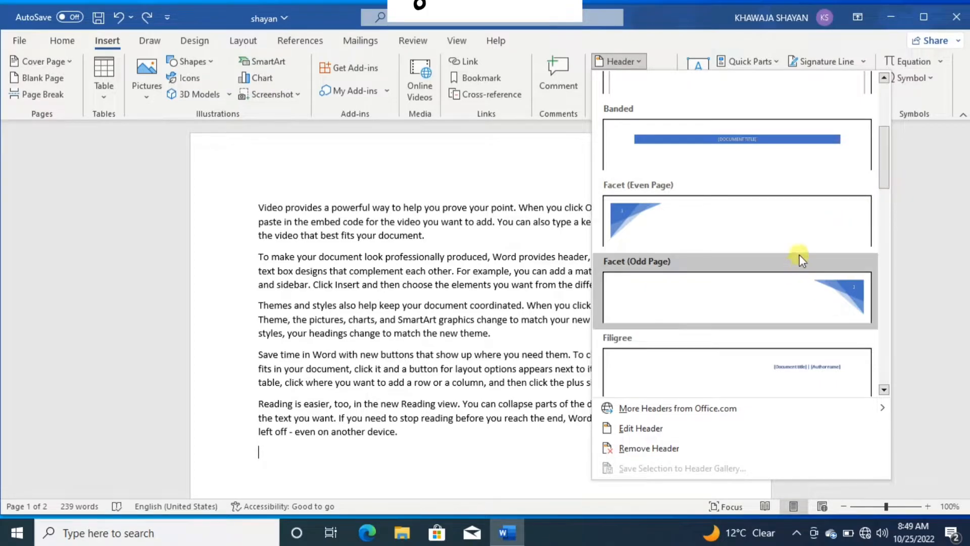
{"action": "left_click", "coordinate": [807, 244]}
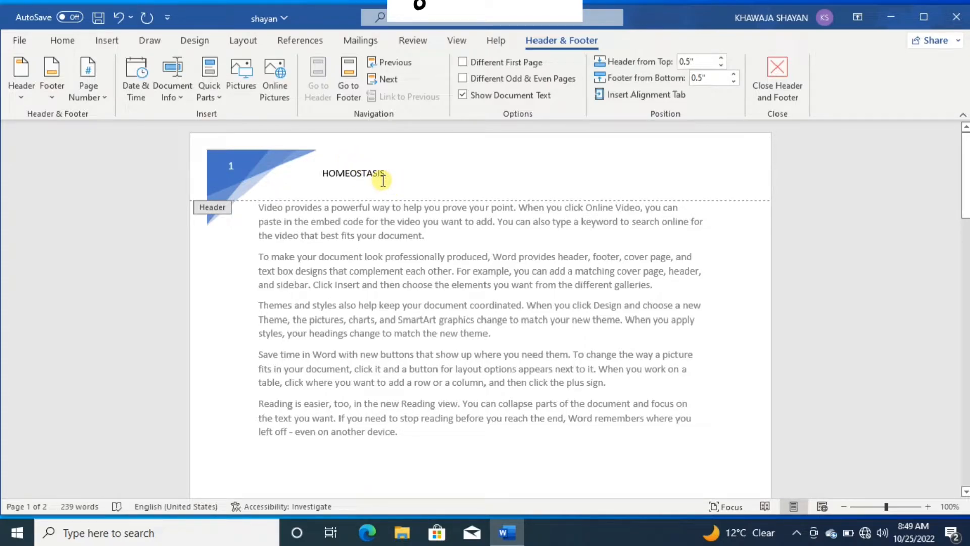
{"action": "double_click", "coordinate": [427, 456]}
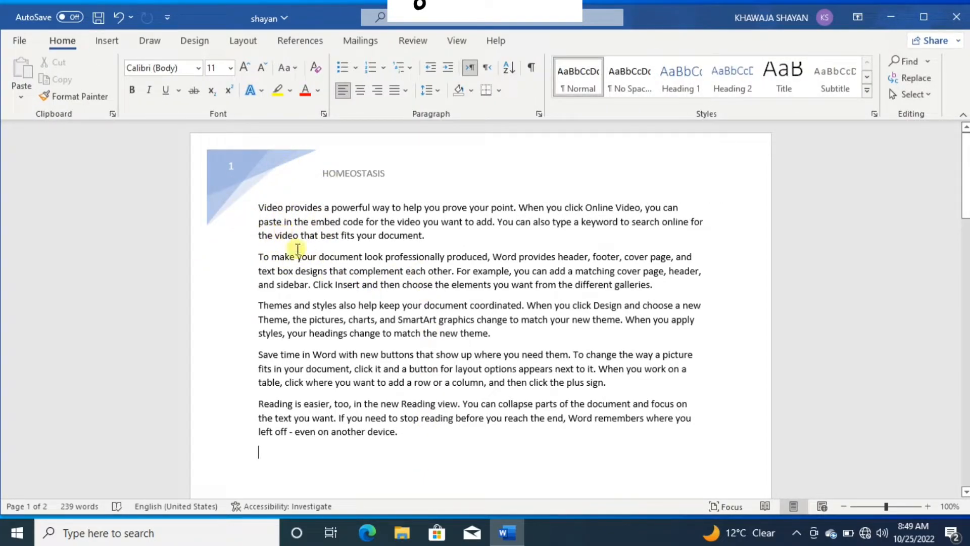
Step: Insert the built-in Grid footer into the document
{"action": "scroll", "coordinate": [487, 229], "scroll_direction": "down", "scroll_amount": 7}
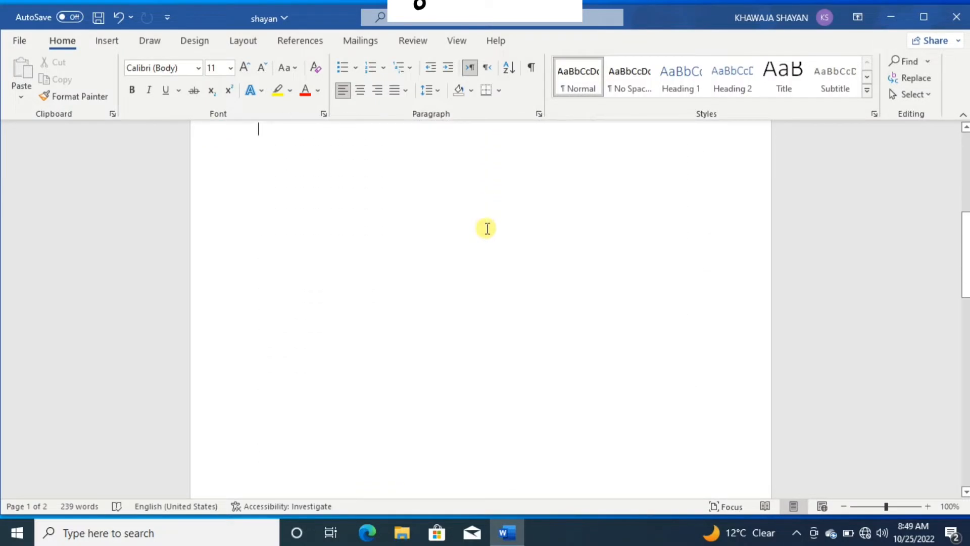
{"action": "scroll", "coordinate": [487, 228], "scroll_direction": "down", "scroll_amount": 10}
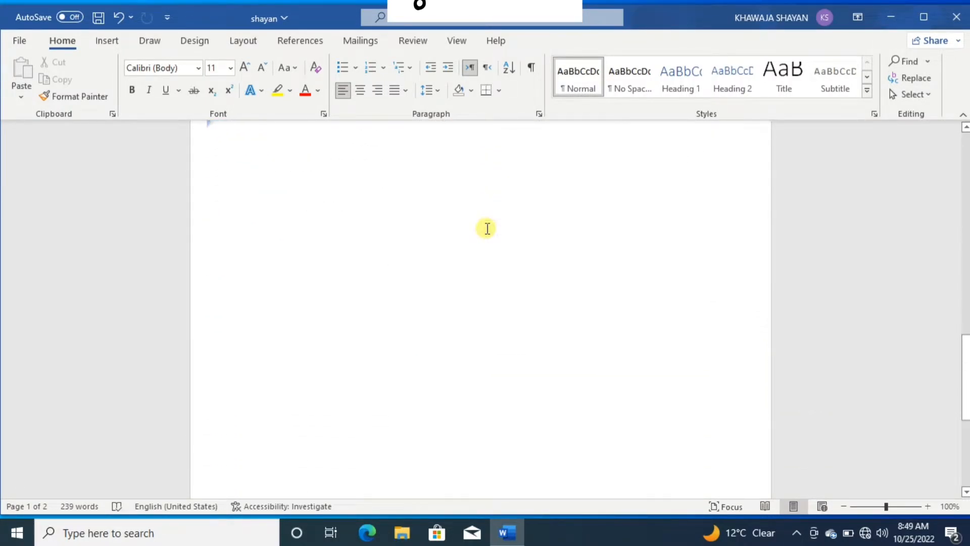
{"action": "scroll", "coordinate": [487, 229], "scroll_direction": "down", "scroll_amount": 3}
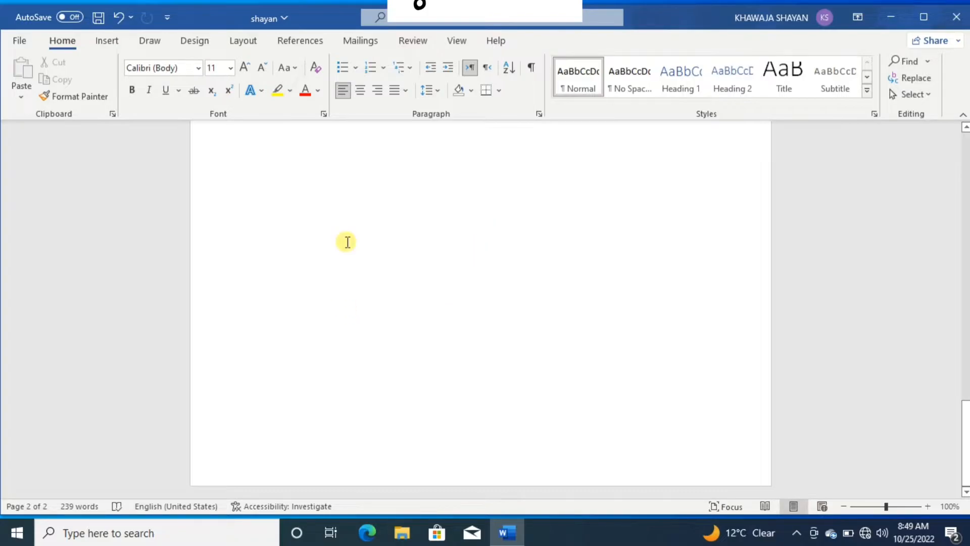
{"action": "scroll", "coordinate": [353, 182], "scroll_direction": "up", "scroll_amount": 6}
{"action": "scroll", "coordinate": [356, 180], "scroll_direction": "up", "scroll_amount": 10}
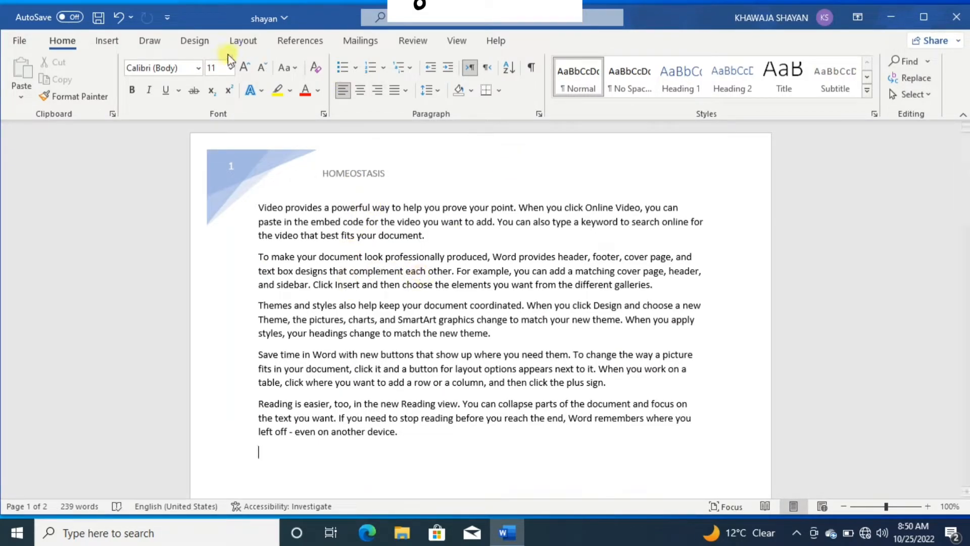
{"action": "left_click", "coordinate": [116, 44]}
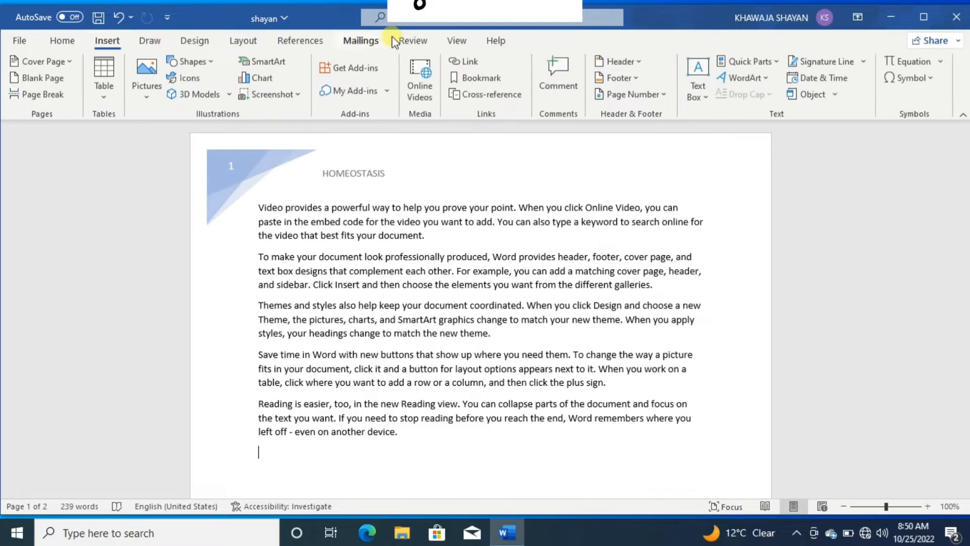
{"action": "left_click", "coordinate": [629, 76]}
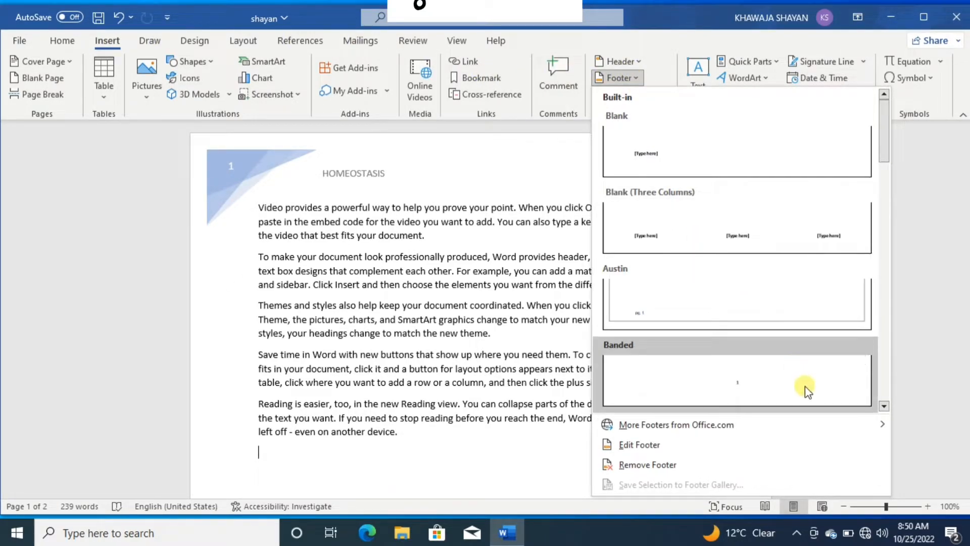
{"action": "left_click_drag", "start_coordinate": [883, 156], "coordinate": [897, 212]}
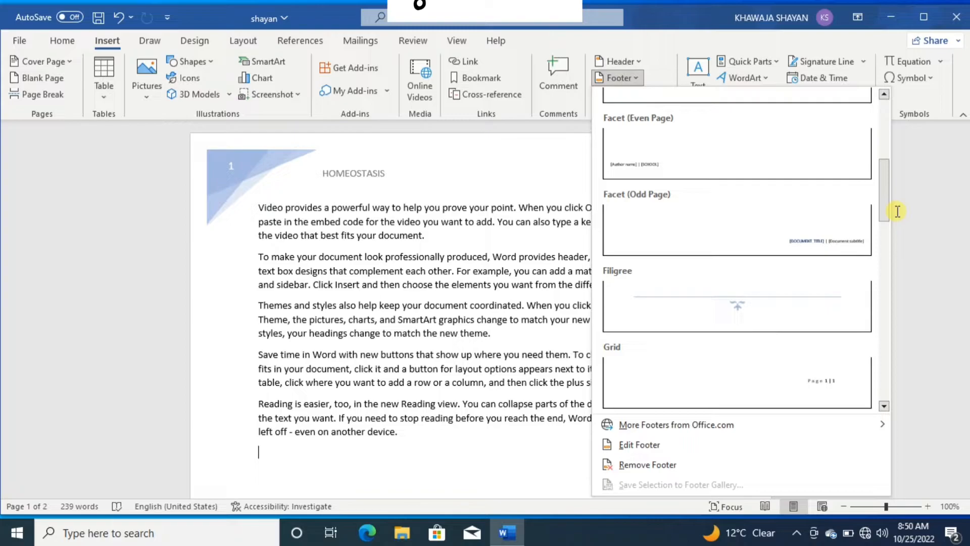
{"action": "left_click", "coordinate": [839, 395]}
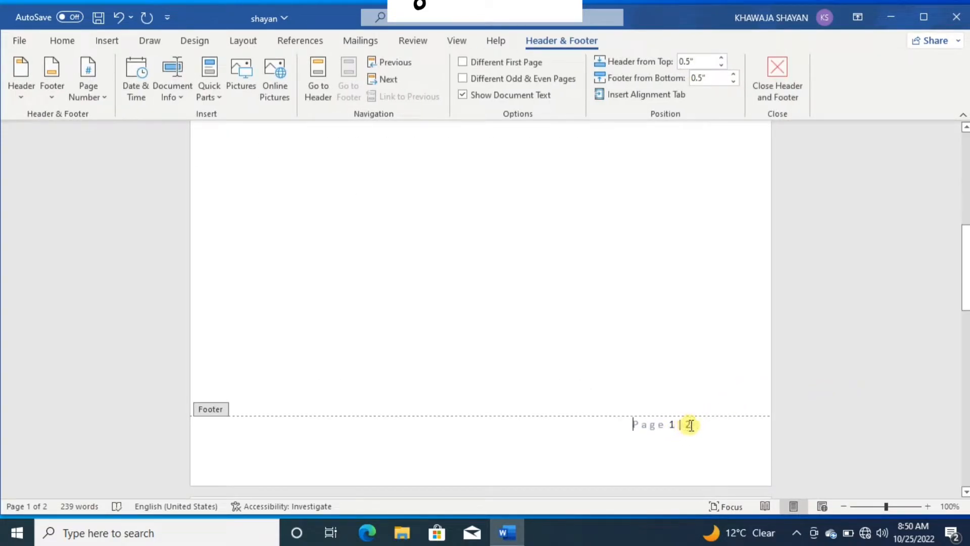
Step: Change the footer text on the first page to read Page 2, and return to the body text
{"action": "key", "text": "BackSpace"}
{"action": "key", "text": "BackSpace"}
{"action": "double_click", "coordinate": [690, 424]}
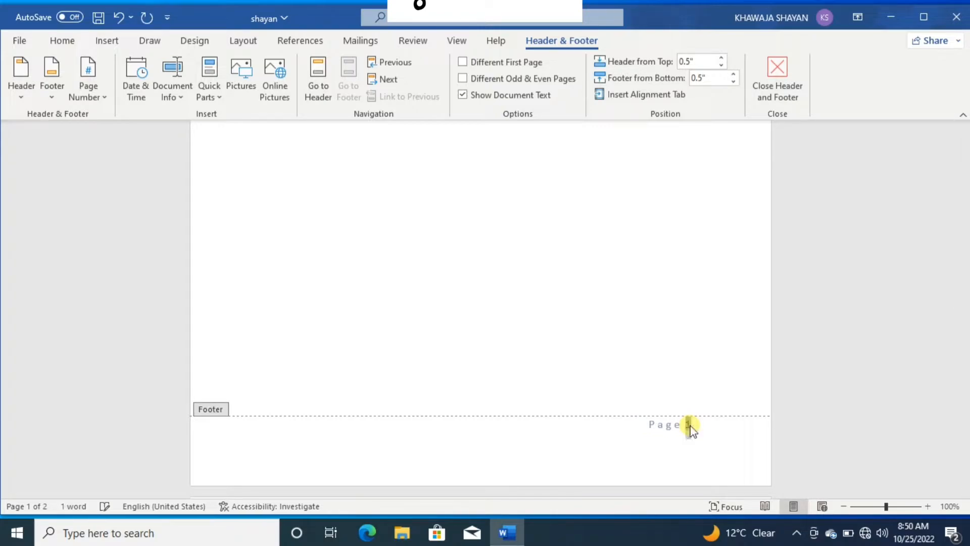
{"action": "type", "text": "2"}
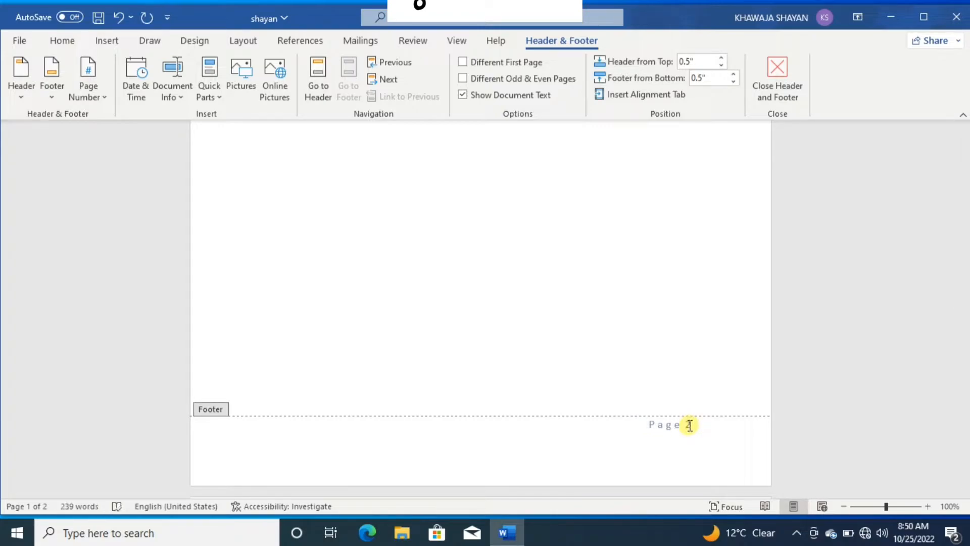
{"action": "double_click", "coordinate": [650, 384]}
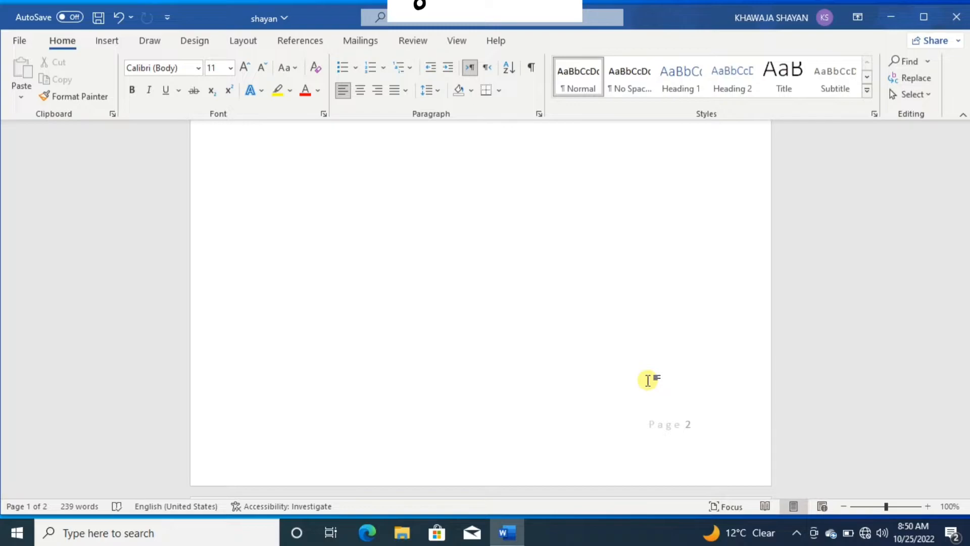
Step: Undo the footer edits and insertion together with the HOMEOSTASIS header
{"action": "scroll", "coordinate": [687, 454], "scroll_direction": "down", "scroll_amount": 8}
{"action": "scroll", "coordinate": [687, 452], "scroll_direction": "down", "scroll_amount": 3}
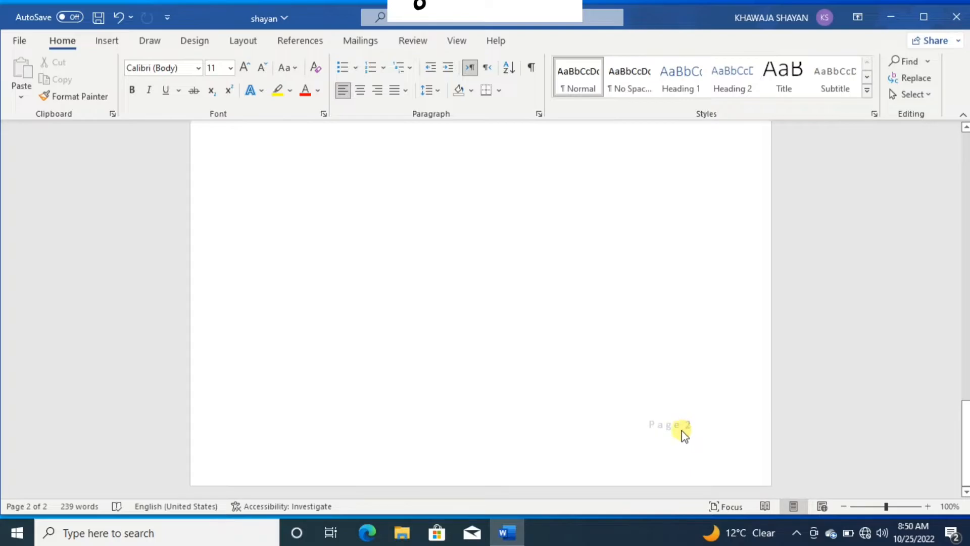
{"action": "scroll", "coordinate": [684, 435], "scroll_direction": "down", "scroll_amount": 10}
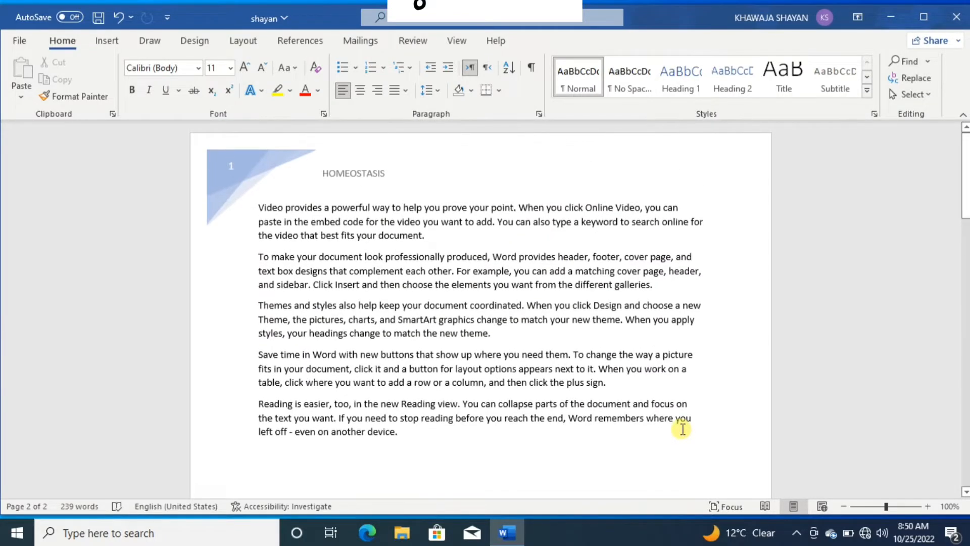
{"action": "scroll", "coordinate": [715, 257], "scroll_direction": "down", "scroll_amount": 6}
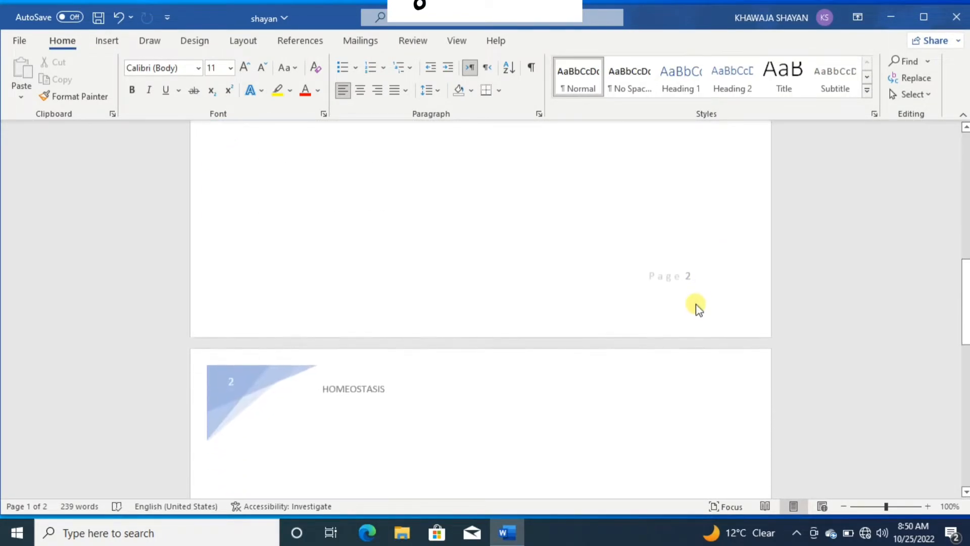
{"action": "scroll", "coordinate": [688, 283], "scroll_direction": "down", "scroll_amount": 5}
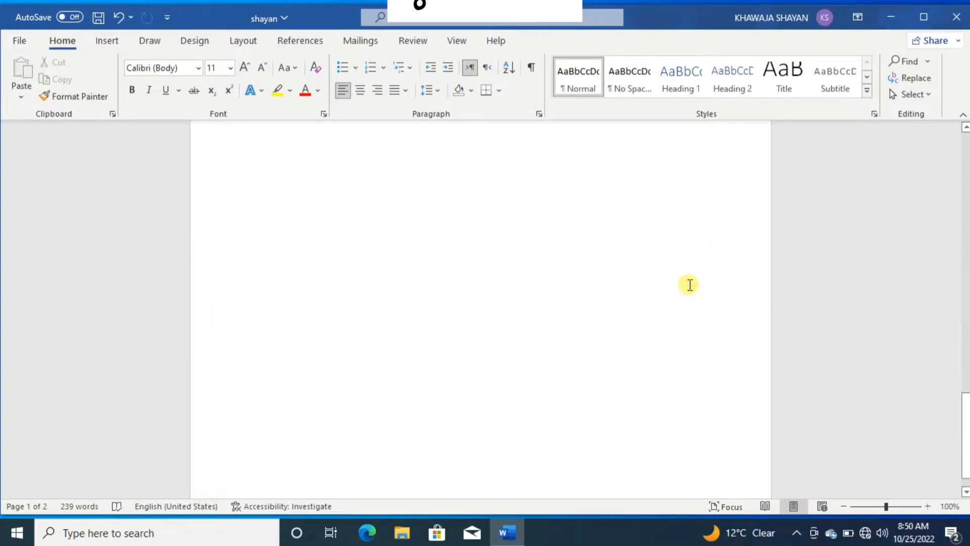
{"action": "scroll", "coordinate": [689, 285], "scroll_direction": "down", "scroll_amount": 1}
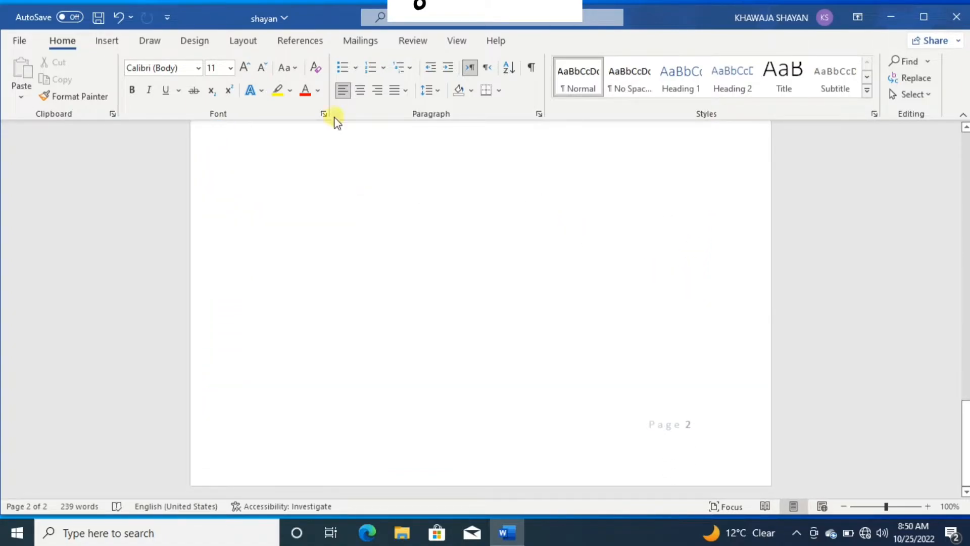
{"action": "key", "text": "ctrl+z"}
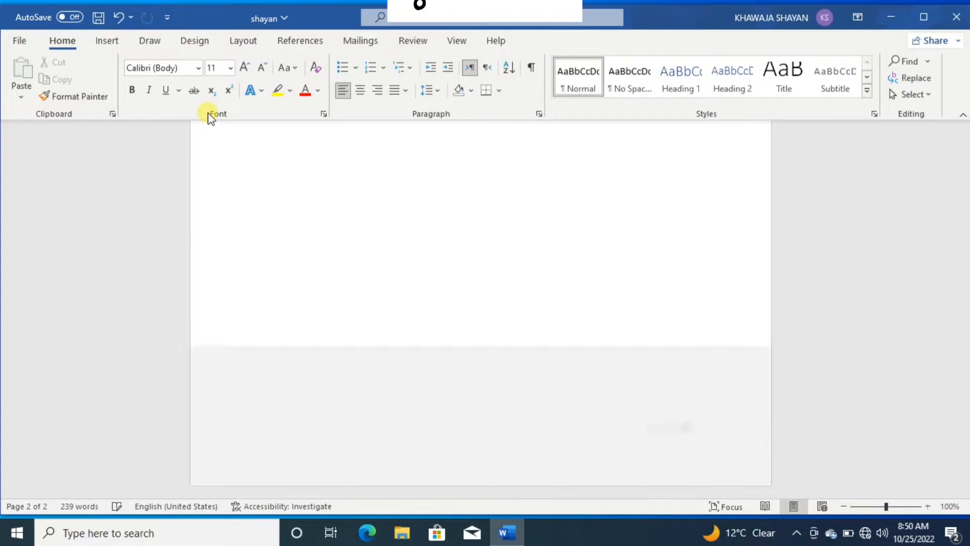
{"action": "key", "text": "ctrl+z"}
{"action": "key", "text": "ctrl+z"}
{"action": "key", "text": "ctrl+z"}
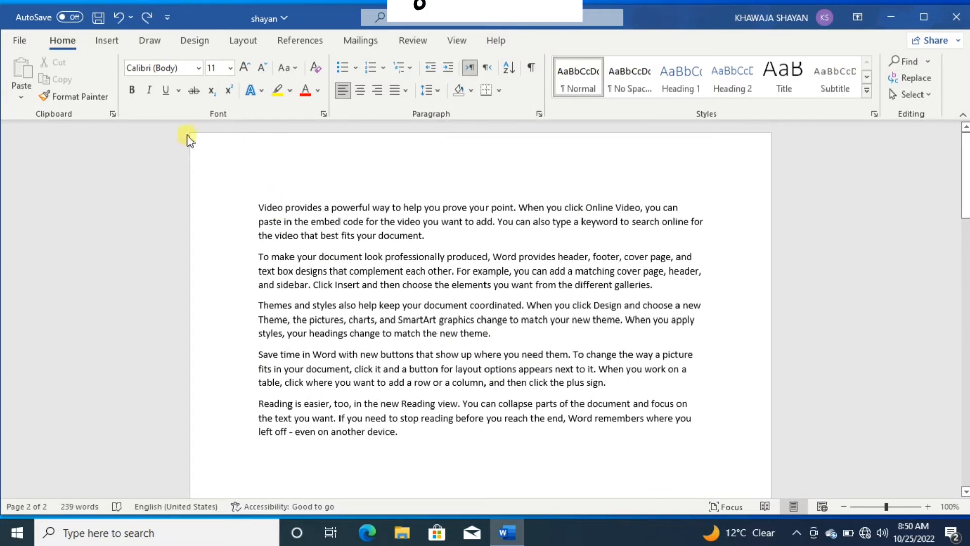
Step: Insert a Brackets 2 page number at the top of the page, and return to the body text
{"action": "left_click", "coordinate": [105, 42]}
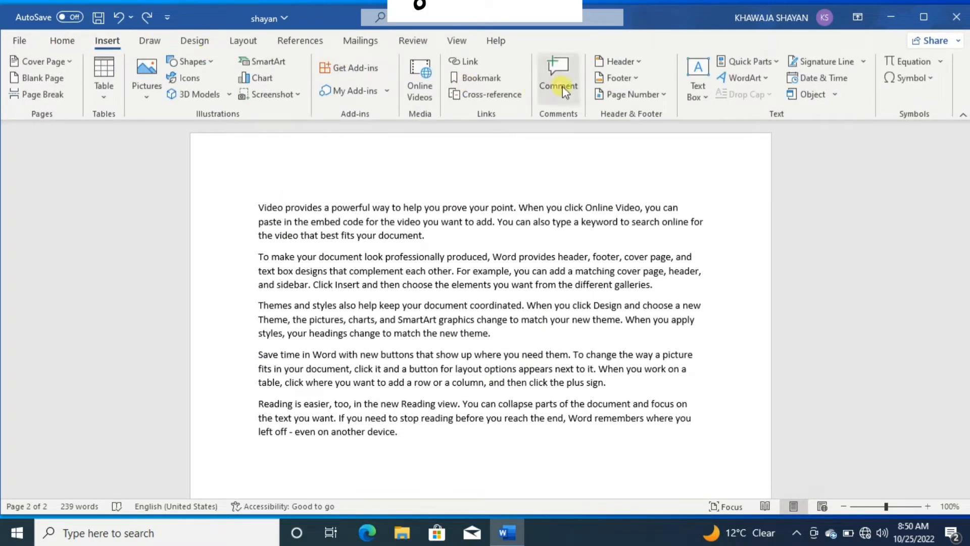
{"action": "left_click", "coordinate": [667, 95]}
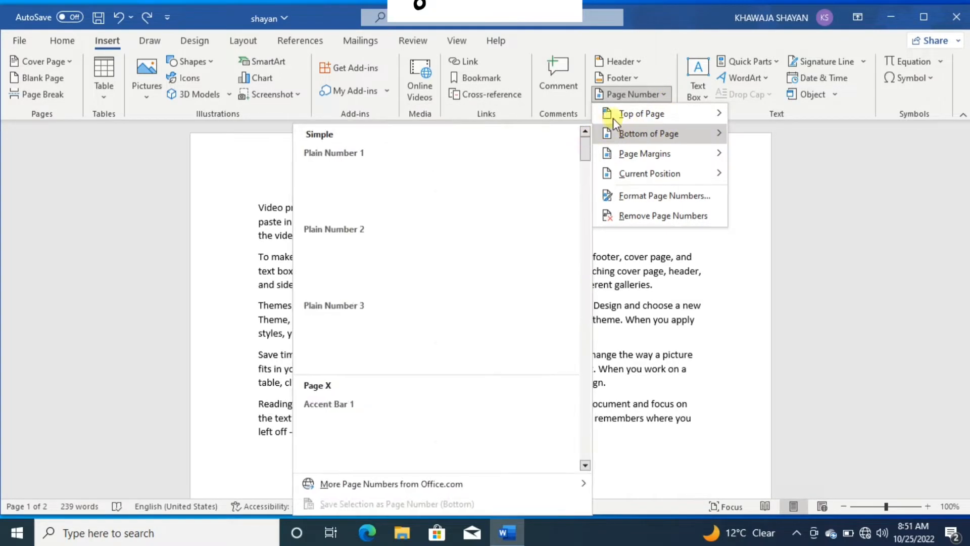
{"action": "mouse_move", "coordinate": [606, 117]}
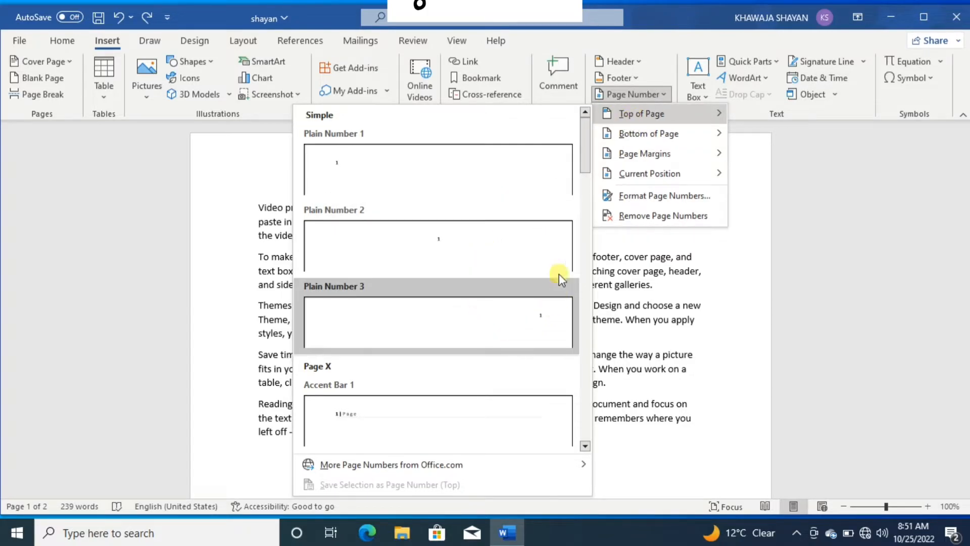
{"action": "left_click_drag", "start_coordinate": [584, 166], "coordinate": [584, 261]}
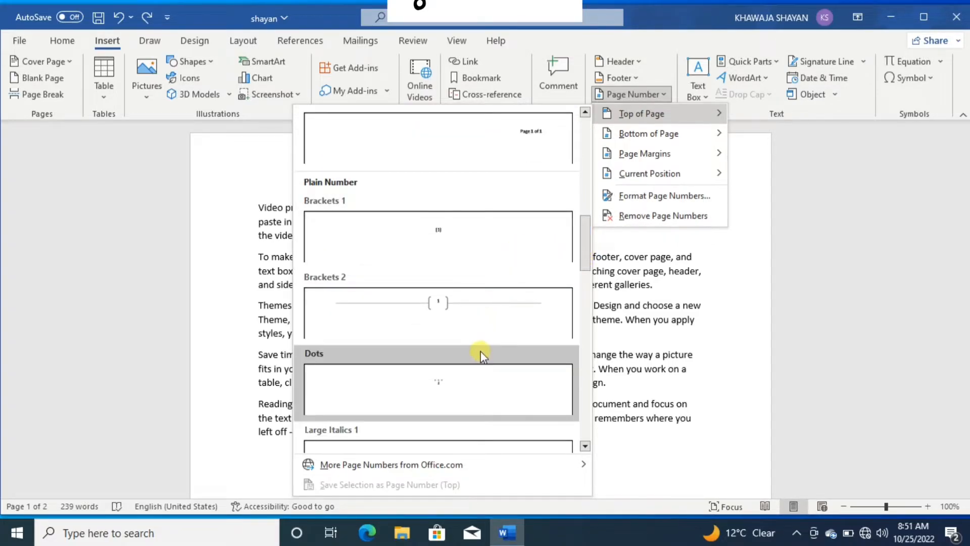
{"action": "left_click", "coordinate": [490, 326]}
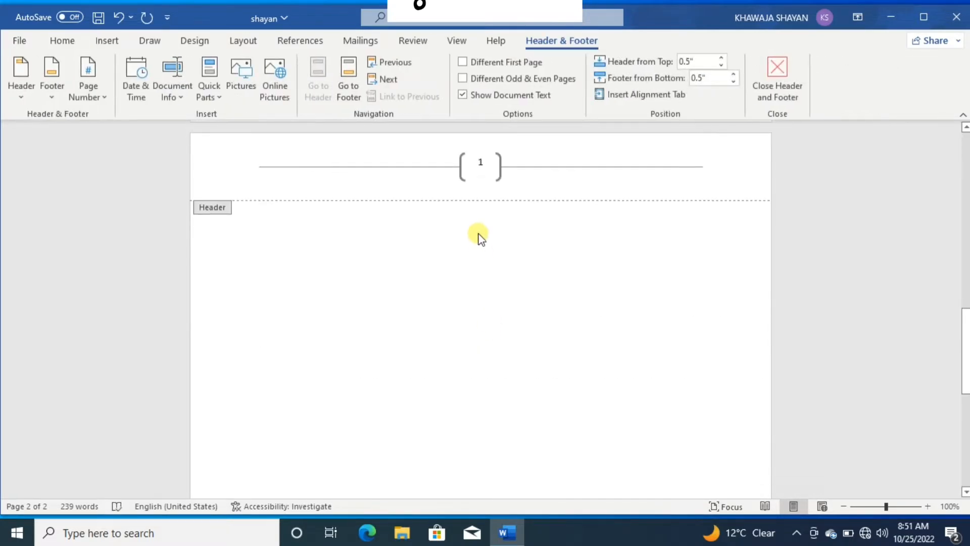
{"action": "left_click", "coordinate": [490, 155]}
{"action": "left_click", "coordinate": [490, 158]}
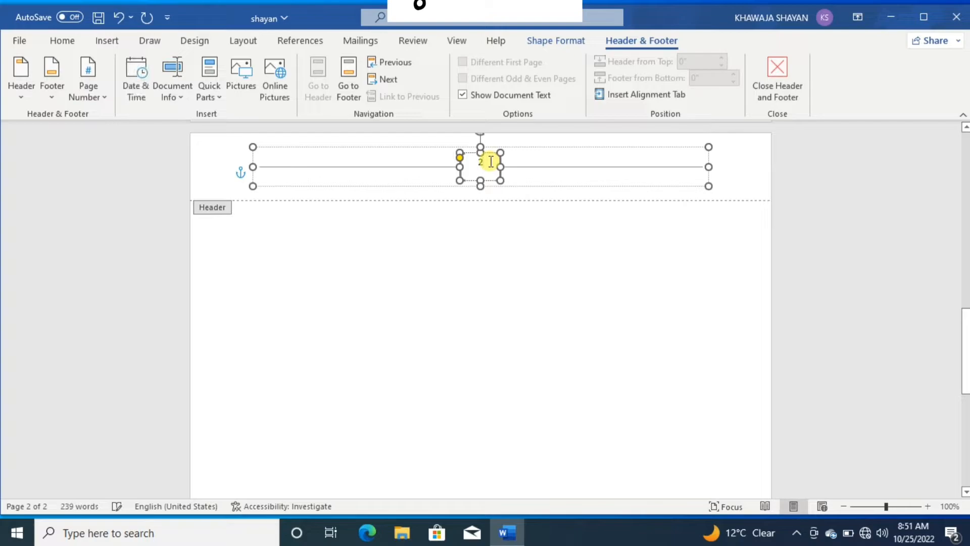
{"action": "double_click", "coordinate": [497, 272]}
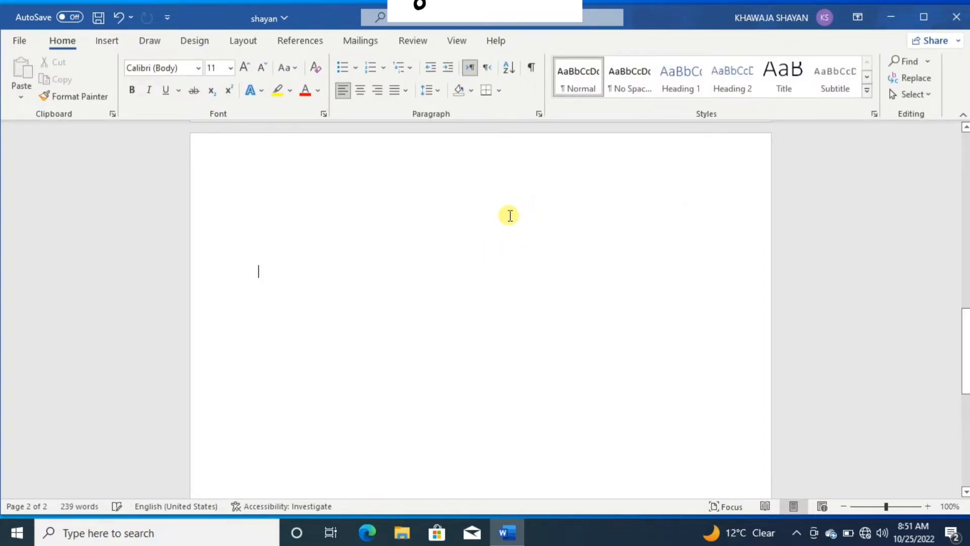
Step: Insert an Accent Bar, Right page number in the page margin
{"action": "scroll", "coordinate": [509, 215], "scroll_direction": "up", "scroll_amount": 10}
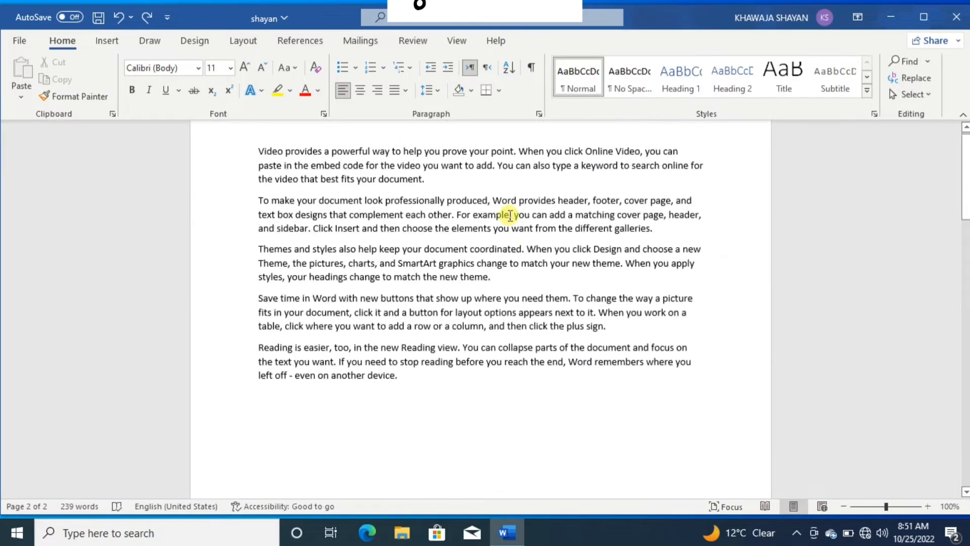
{"action": "left_click", "coordinate": [116, 43]}
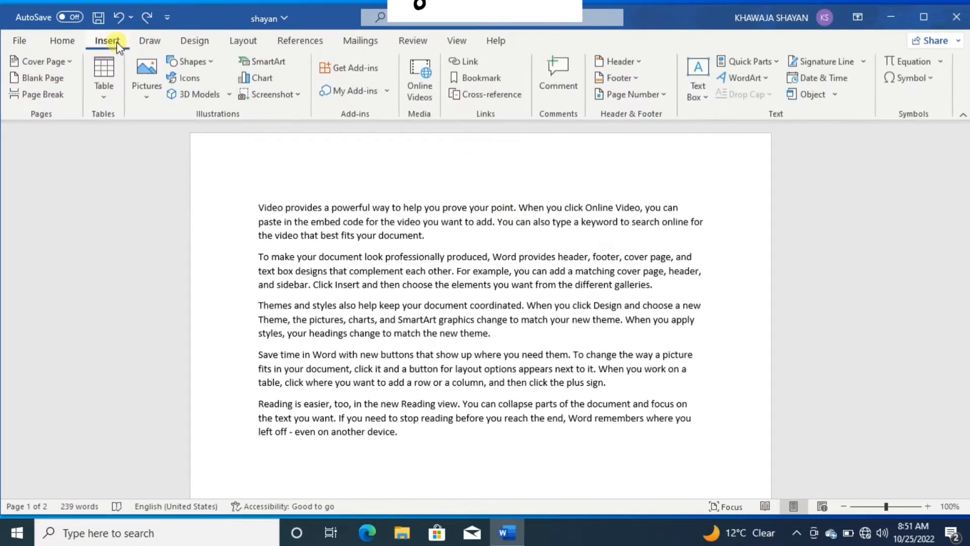
{"action": "left_click", "coordinate": [655, 95]}
{"action": "mouse_move", "coordinate": [656, 136]}
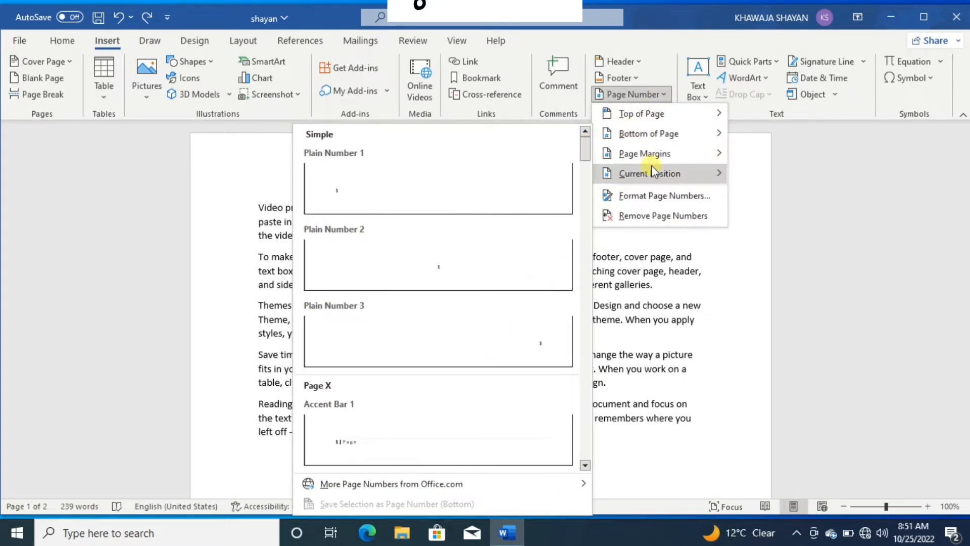
{"action": "mouse_move", "coordinate": [653, 167]}
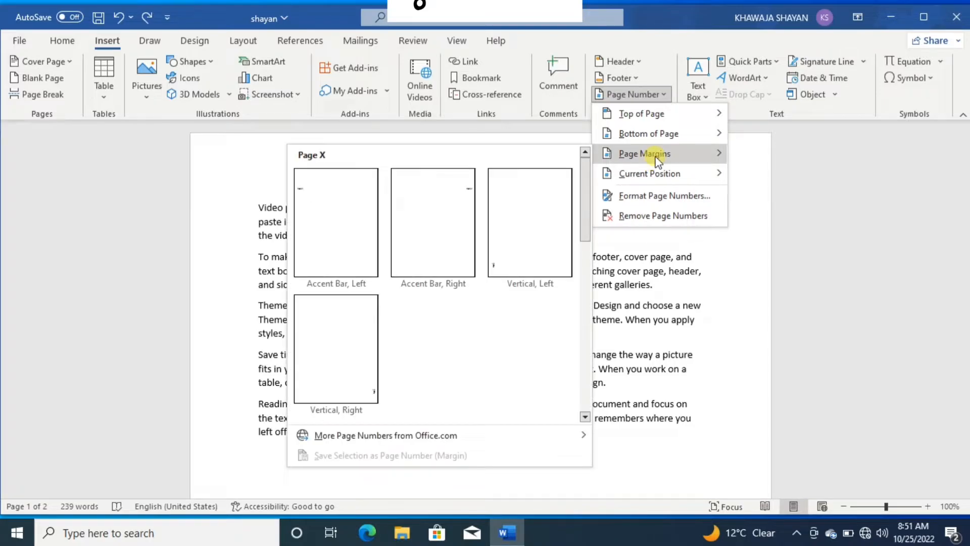
{"action": "left_click", "coordinate": [464, 203]}
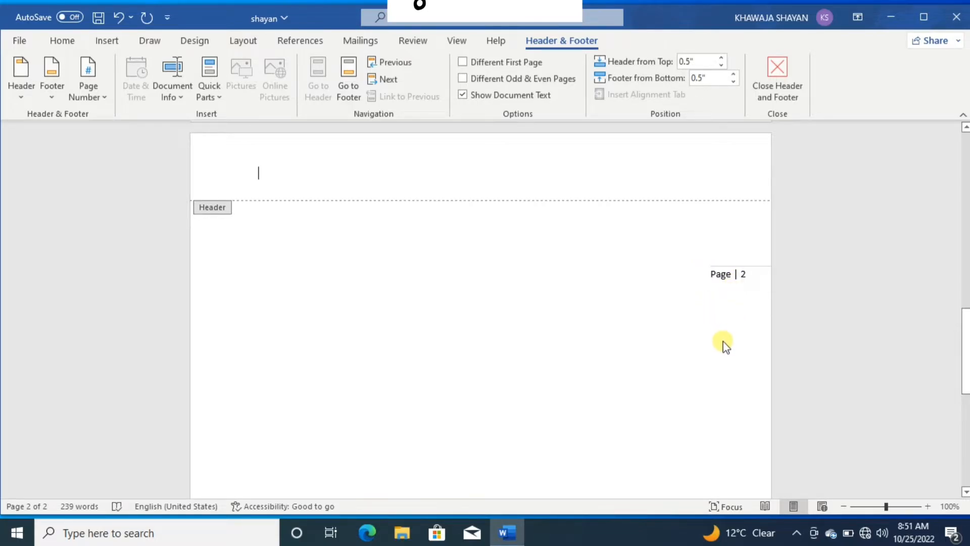
Step: Undo the margin page number and return to the body text below the last paragraph
{"action": "key", "text": "ctrl+z"}
{"action": "scroll", "coordinate": [722, 342], "scroll_direction": "up", "scroll_amount": 10}
{"action": "scroll", "coordinate": [722, 343], "scroll_direction": "up", "scroll_amount": 2}
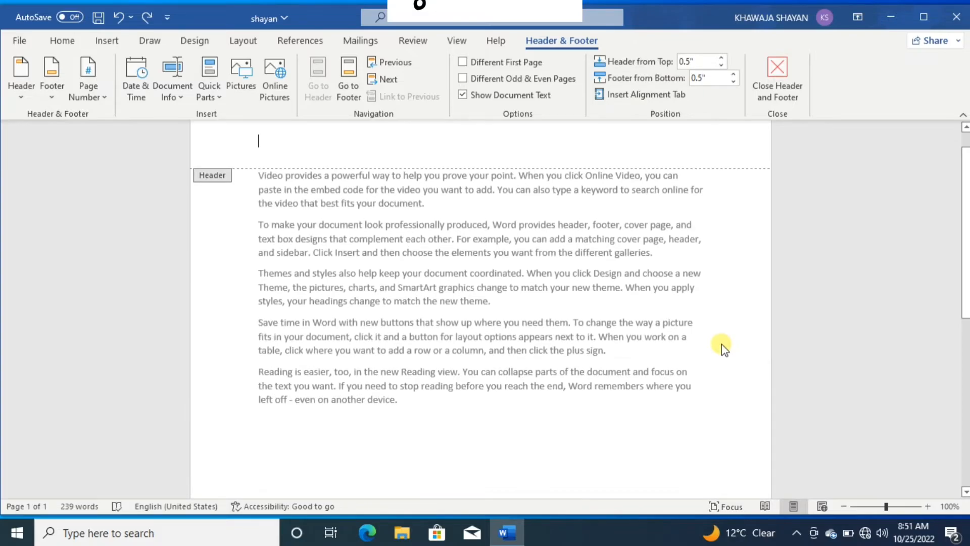
{"action": "double_click", "coordinate": [652, 418]}
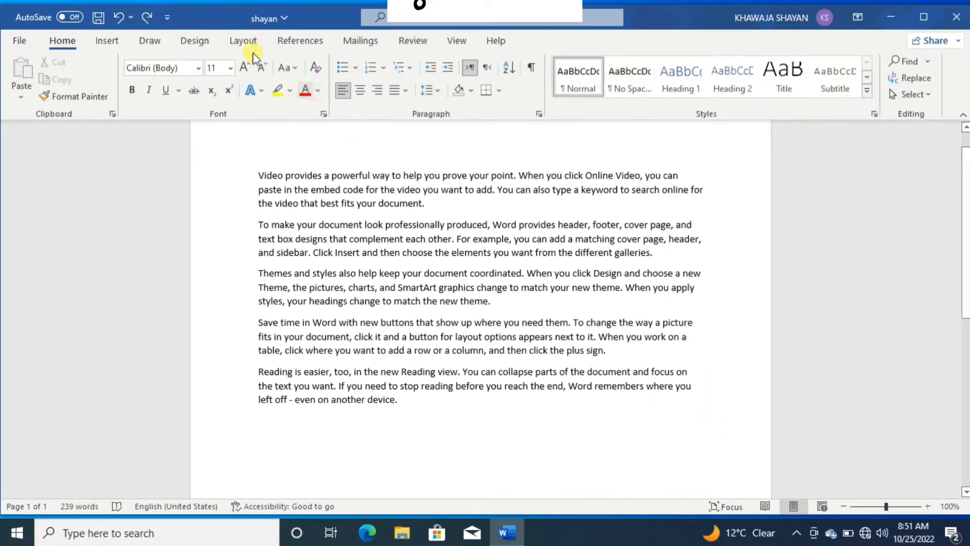
Step: Insert the built-in Filigree Quote text box at the empty line below the last paragraph
{"action": "left_click", "coordinate": [105, 42]}
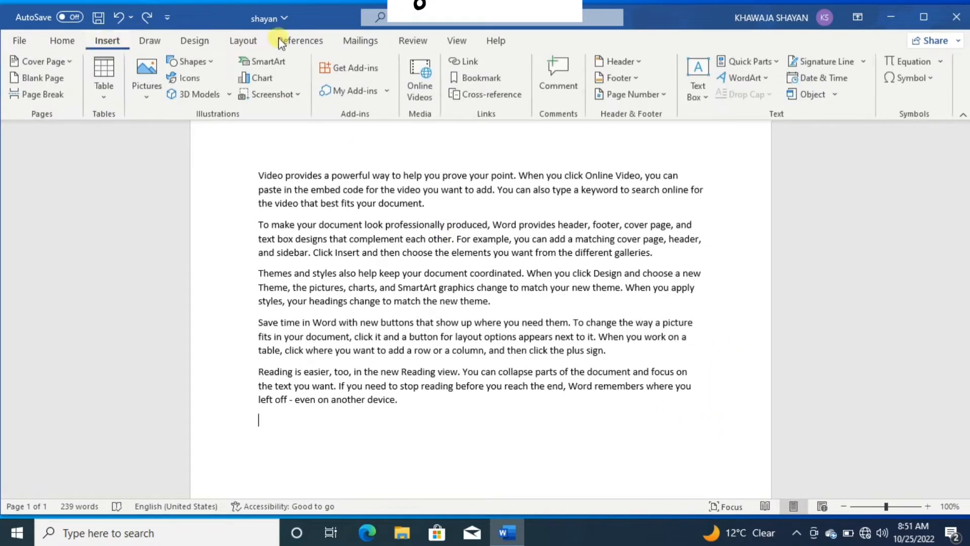
{"action": "left_click", "coordinate": [698, 93]}
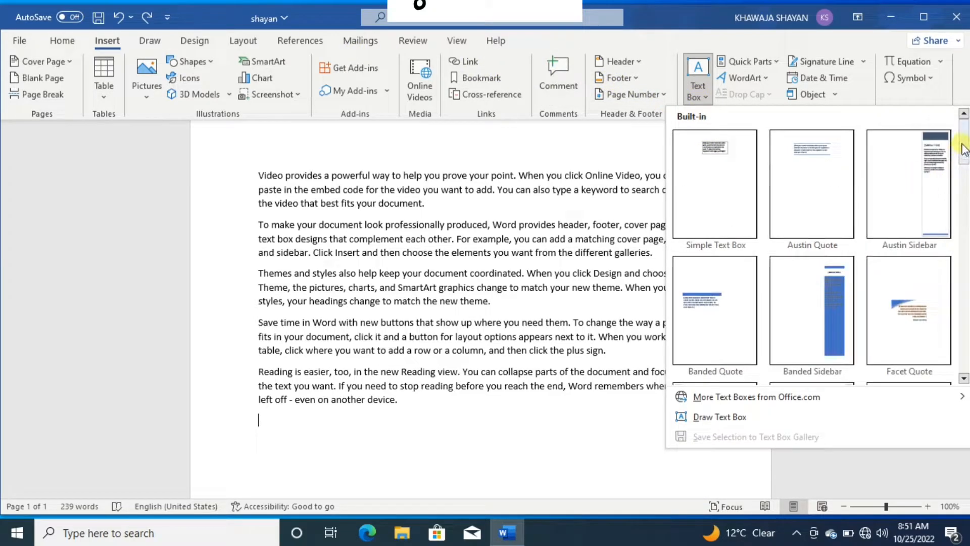
{"action": "left_click_drag", "start_coordinate": [964, 149], "coordinate": [965, 197]}
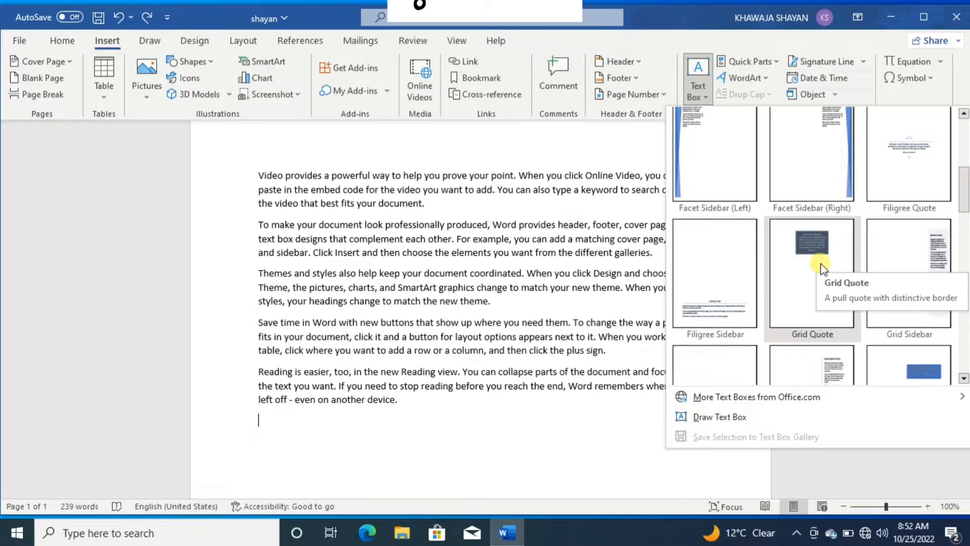
{"action": "left_click", "coordinate": [923, 178]}
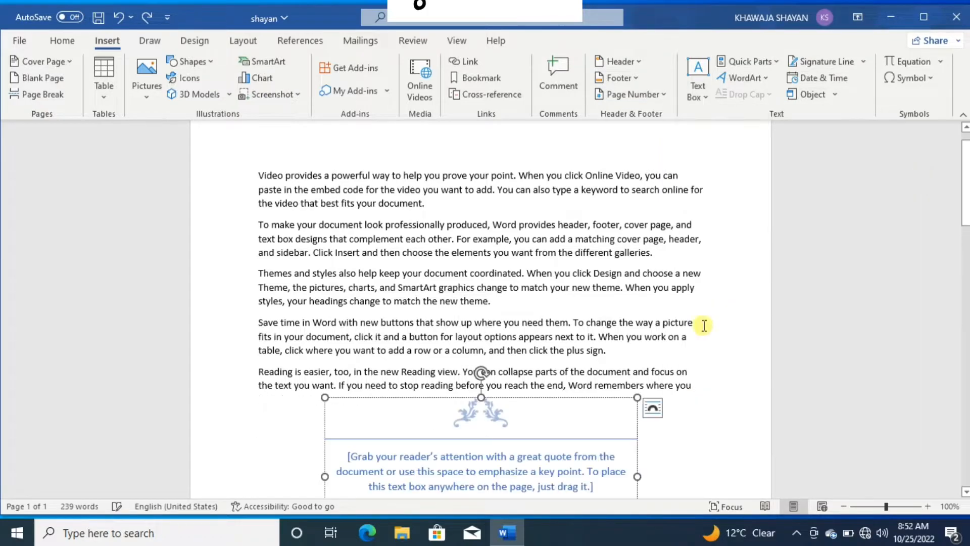
Step: Replace the main quote placeholder in the text box with JGFHGDFGSFGDHFJH
{"action": "scroll", "coordinate": [514, 455], "scroll_direction": "down", "scroll_amount": 3}
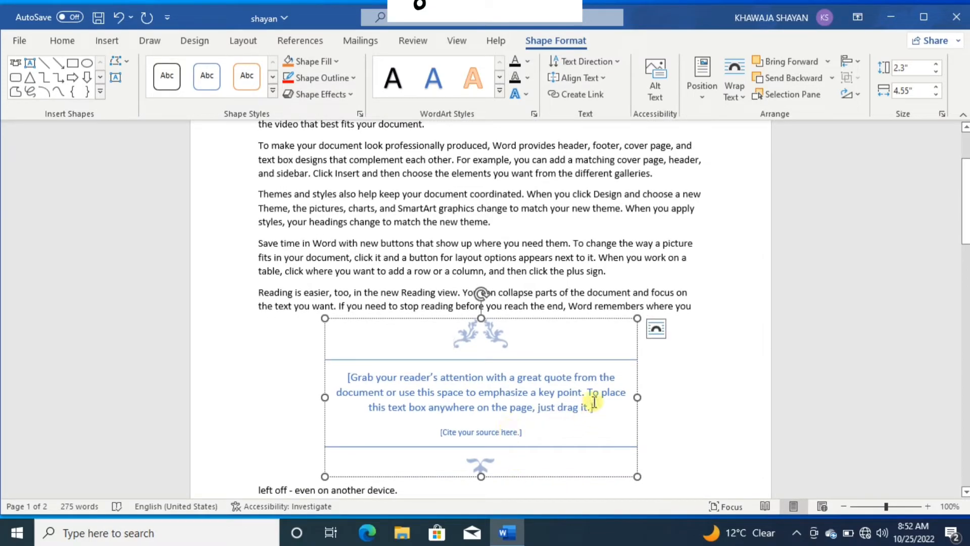
{"action": "left_click", "coordinate": [585, 407]}
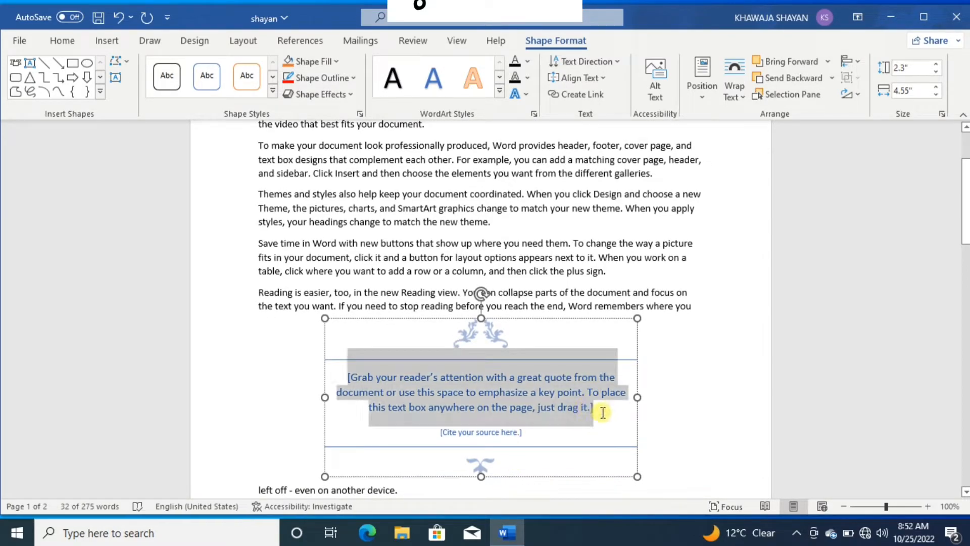
{"action": "key", "text": "Delete"}
{"action": "type", "text": "JGFHGDFGSFGDHFJH"}
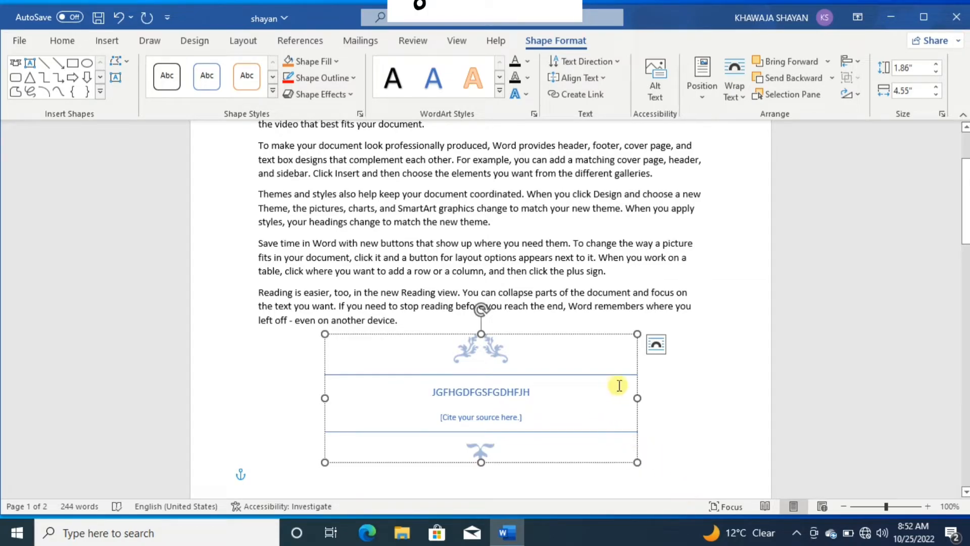
Step: Undo the quote text replacement and the text box insertion
{"action": "key", "text": "ctrl+z"}
{"action": "key", "text": "ctrl+z"}
{"action": "key", "text": "ctrl+z"}
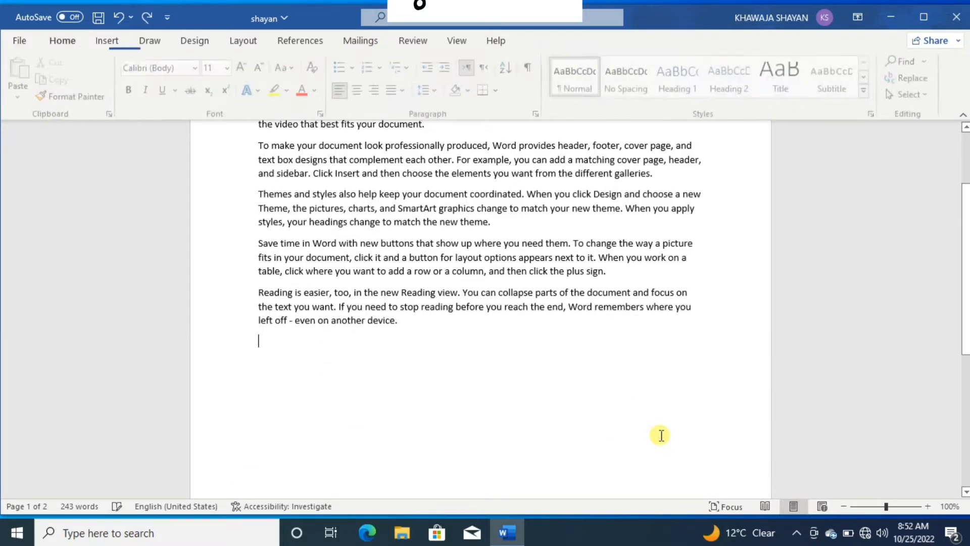
Step: Draw a text box about 0.94" high and 1.56" wide below the last paragraph, and undo it
{"action": "left_click", "coordinate": [107, 40]}
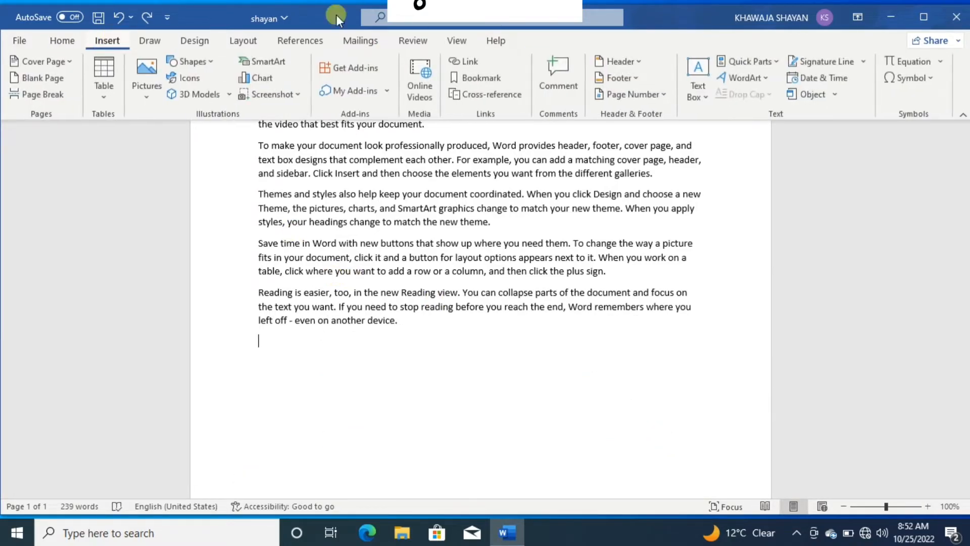
{"action": "left_click", "coordinate": [697, 87]}
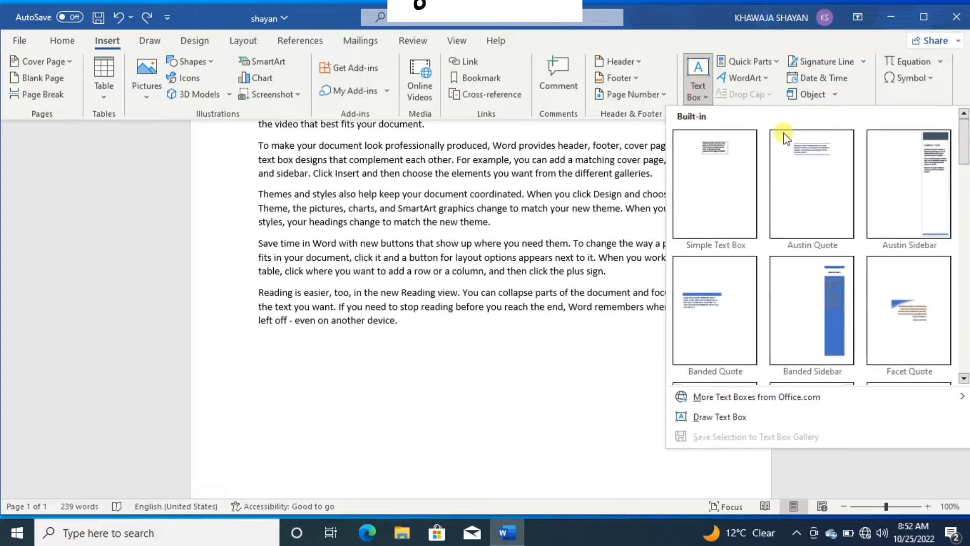
{"action": "left_click_drag", "start_coordinate": [965, 151], "coordinate": [965, 287]}
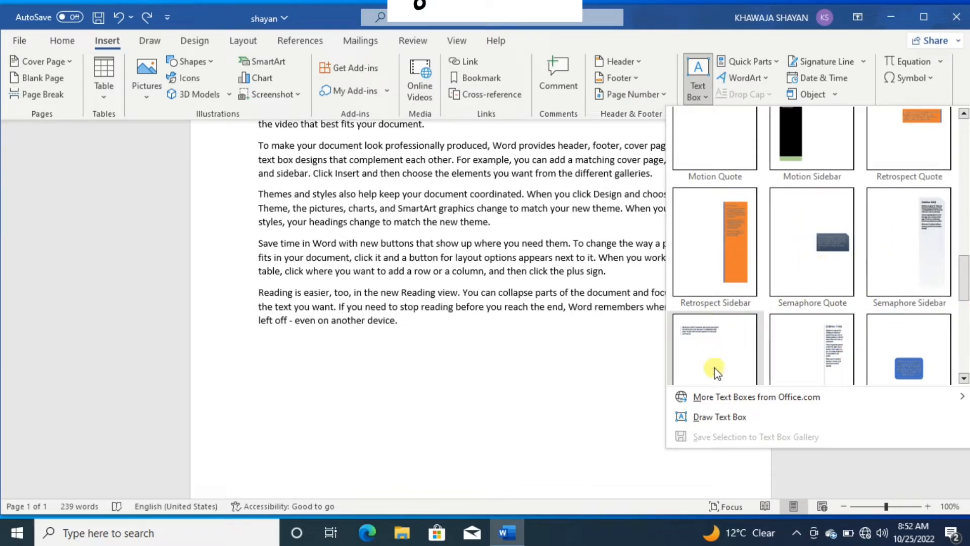
{"action": "left_click_drag", "start_coordinate": [435, 412], "coordinate": [540, 473]}
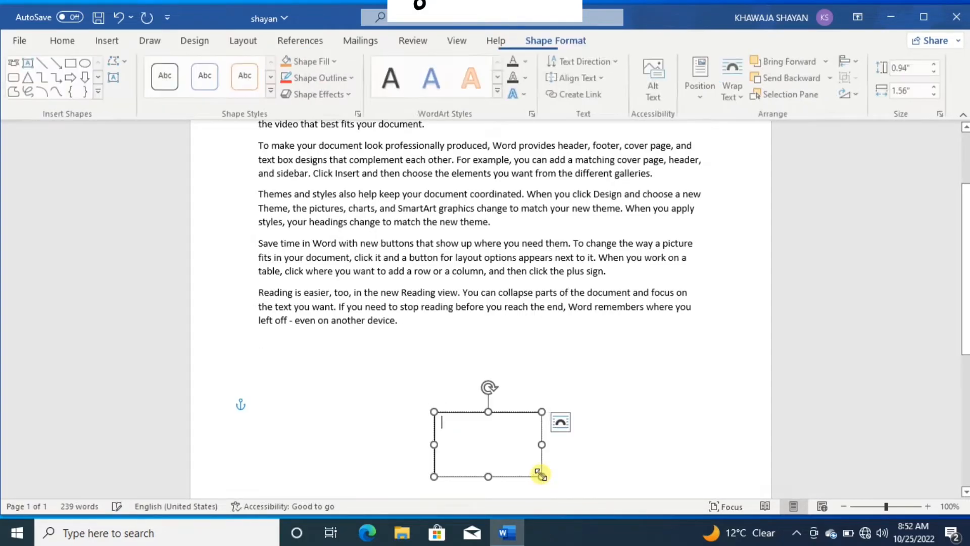
{"action": "key", "text": "ctrl+z"}
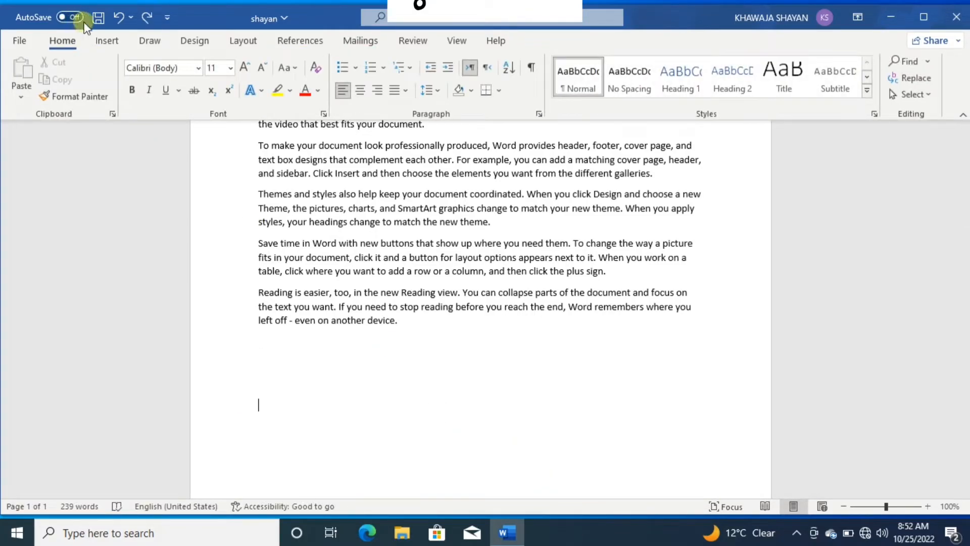
Step: Review the Quick Parts options and the saved AutoText entries without inserting any
{"action": "left_click", "coordinate": [101, 41]}
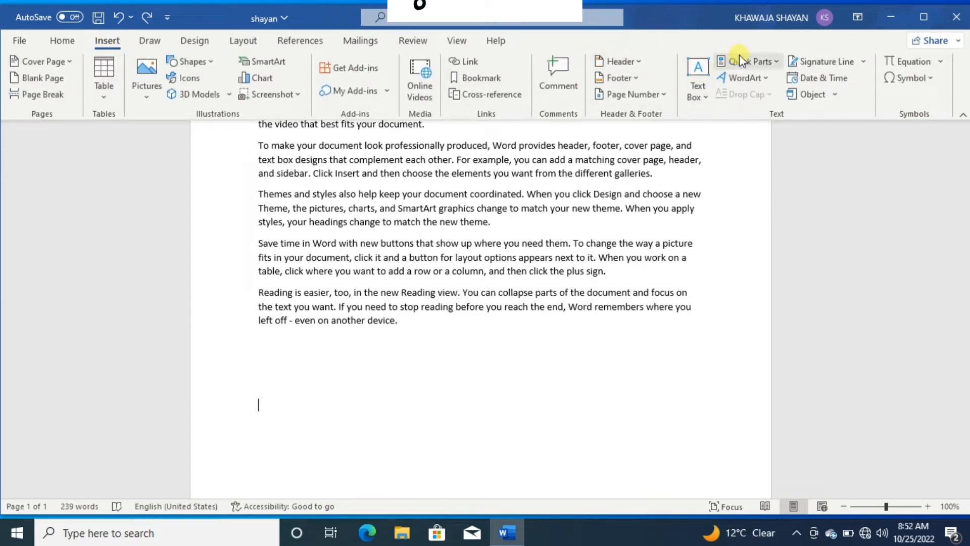
{"action": "left_click", "coordinate": [767, 62]}
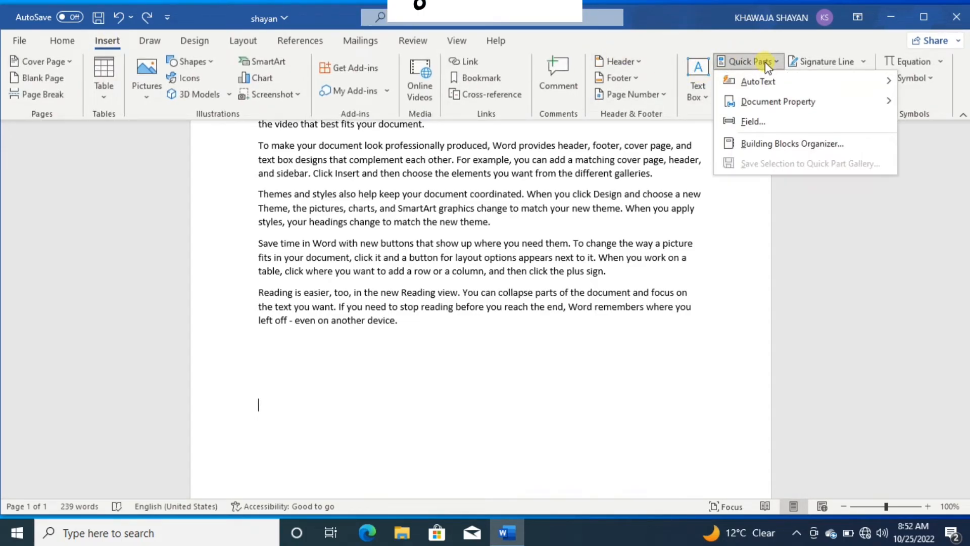
{"action": "mouse_move", "coordinate": [763, 80]}
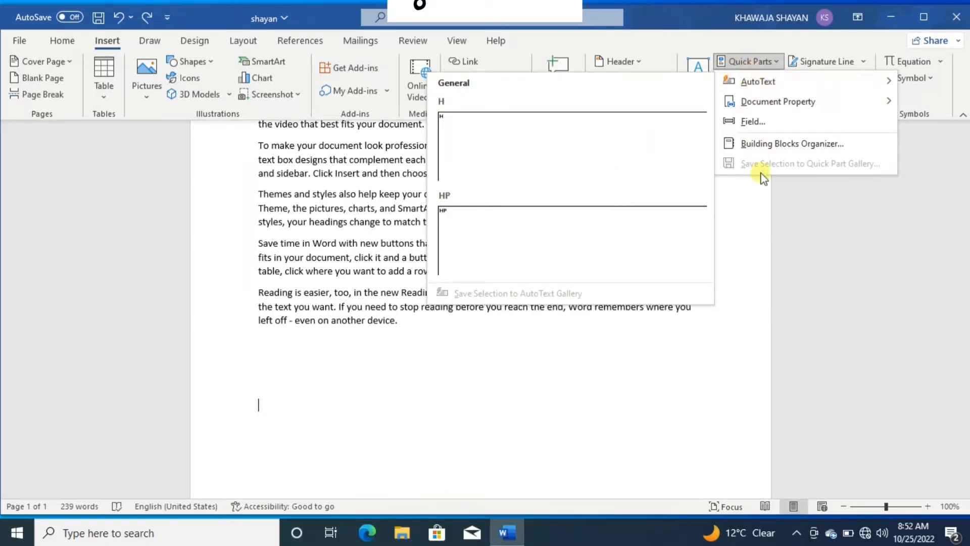
{"action": "left_click", "coordinate": [790, 193]}
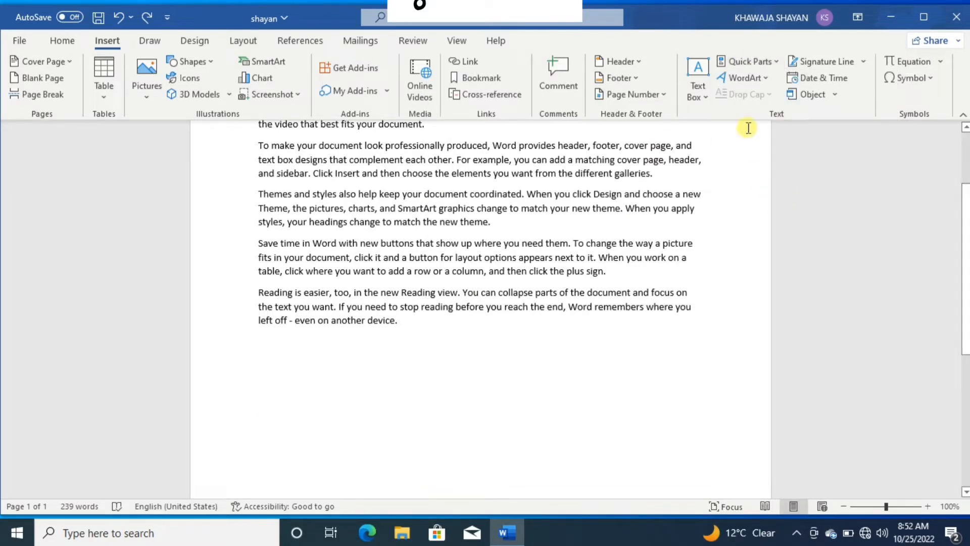
Step: Insert gray WordArt reading VIDEOS below the last paragraph
{"action": "left_click", "coordinate": [760, 81]}
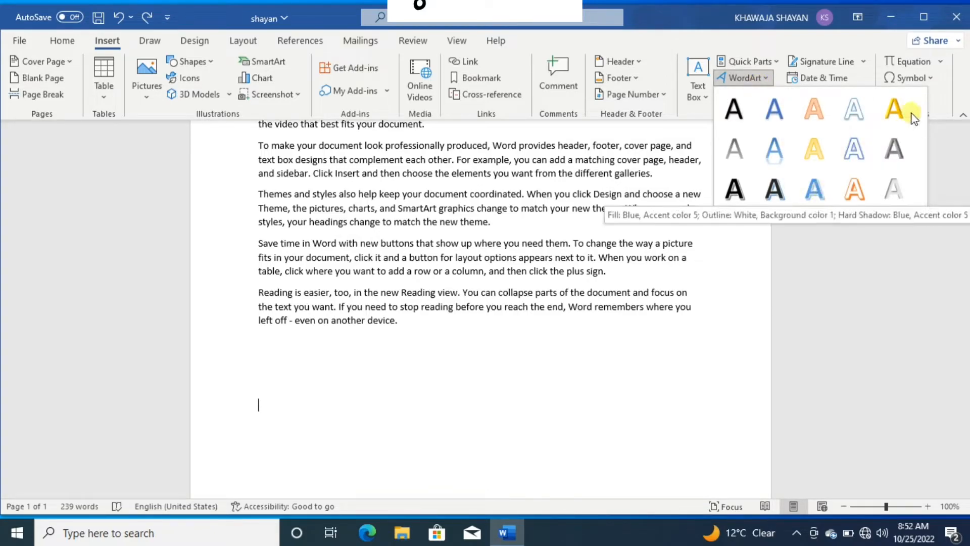
{"action": "left_click", "coordinate": [887, 151]}
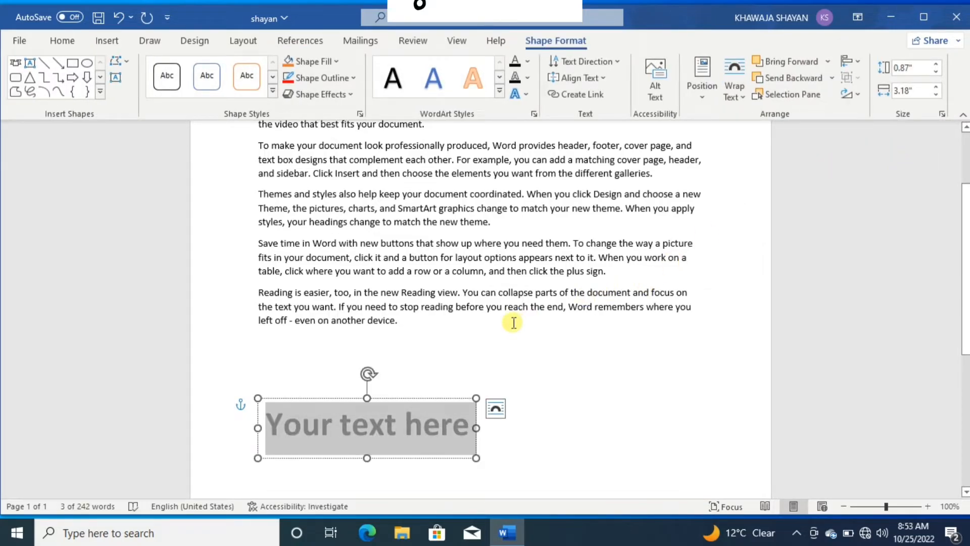
{"action": "type", "text": "GF"}
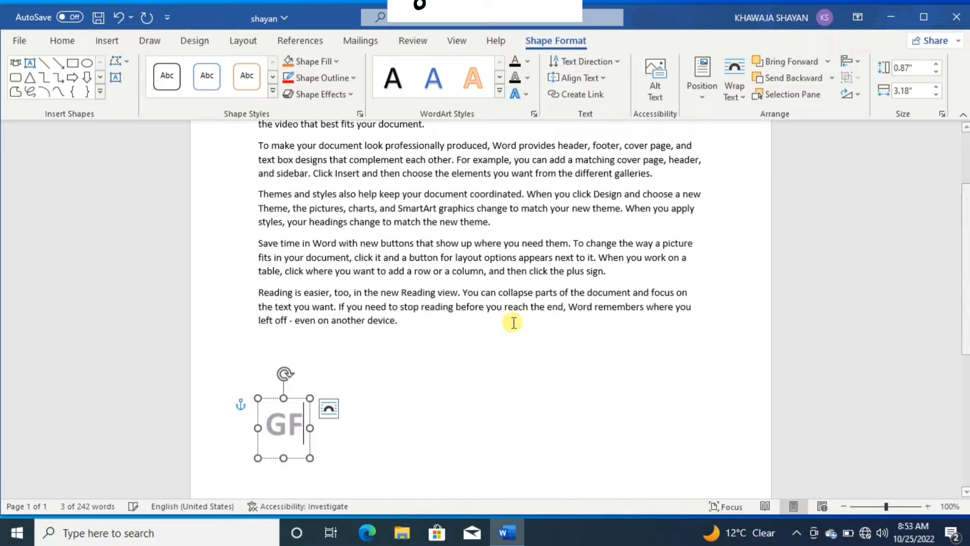
{"action": "key", "text": "BackSpace"}
{"action": "key", "text": "BackSpace"}
{"action": "type", "text": "VIDEO"}
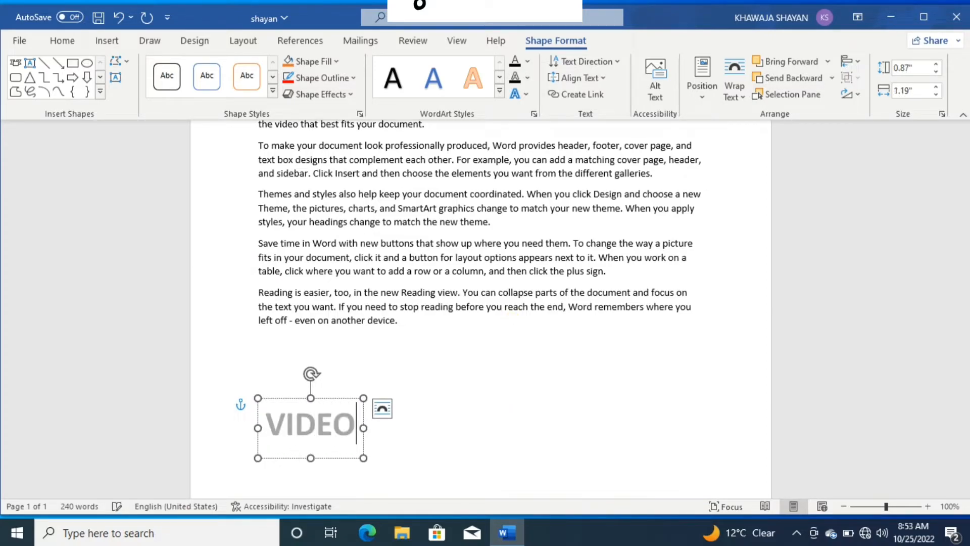
{"action": "type", "text": "S"}
{"action": "left_click", "coordinate": [495, 405]}
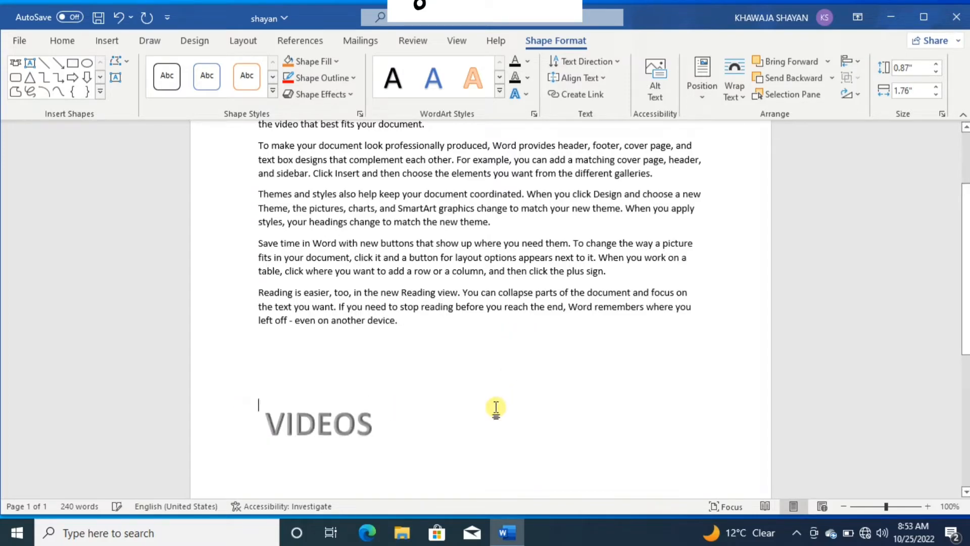
Step: Review the text direction, text wrapping and position options for the VIDEOS WordArt
{"action": "left_click", "coordinate": [350, 424]}
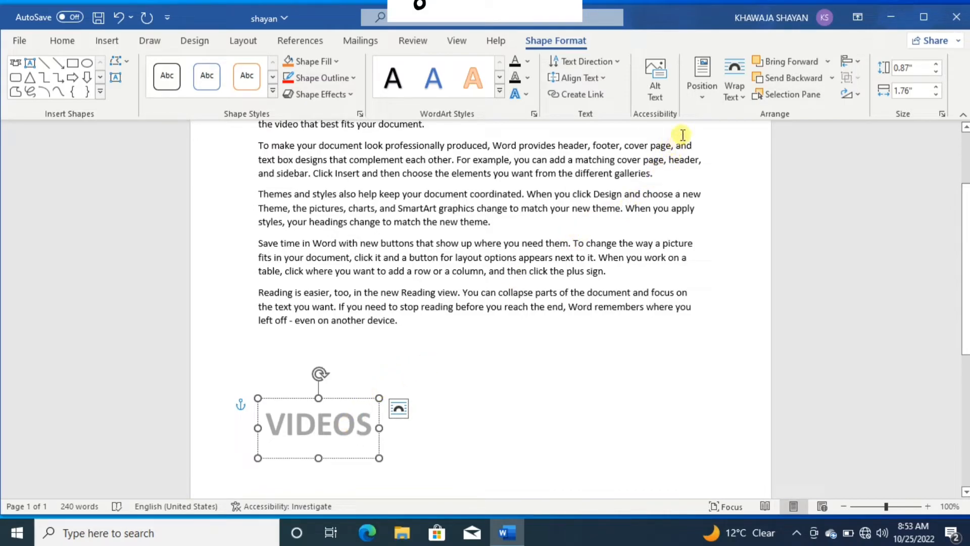
{"action": "left_click", "coordinate": [605, 61]}
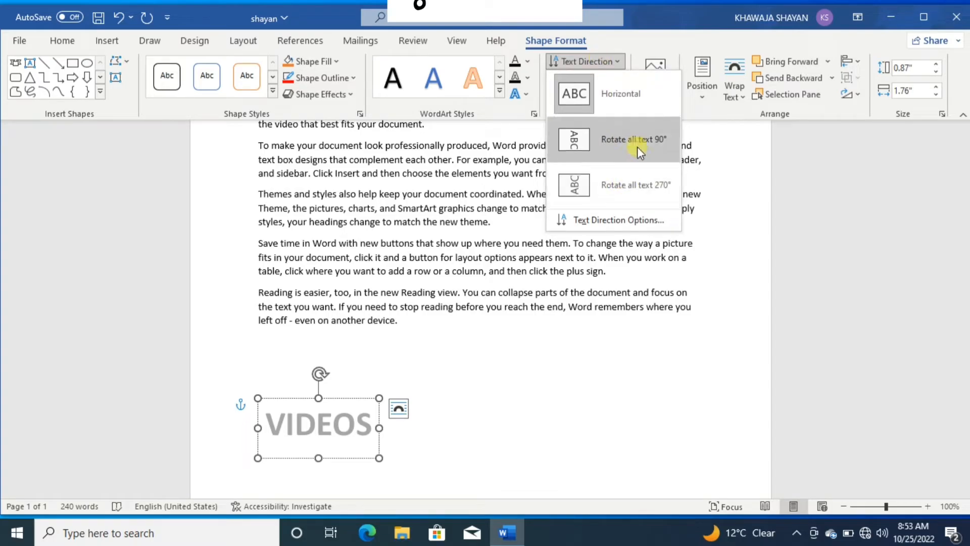
{"action": "left_click", "coordinate": [729, 96]}
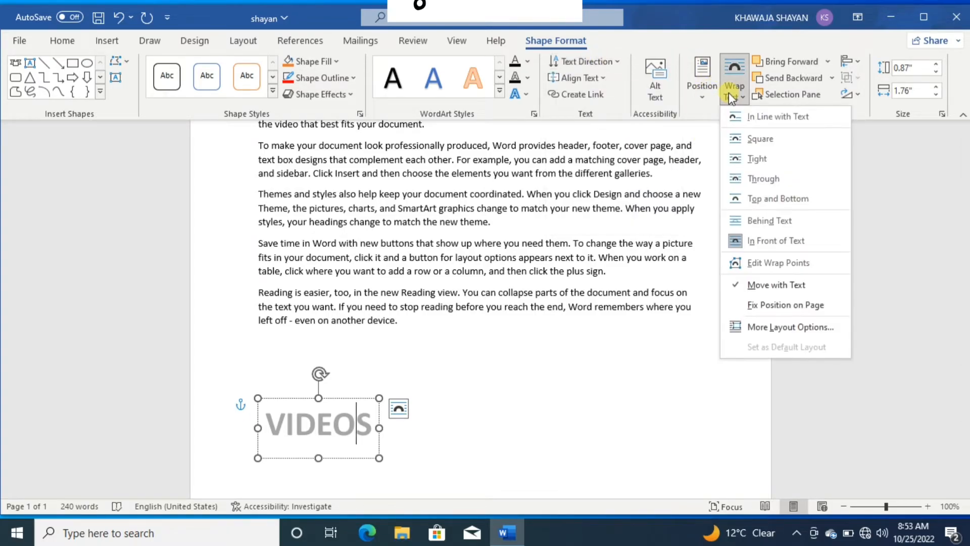
{"action": "left_click", "coordinate": [728, 93]}
{"action": "left_click", "coordinate": [712, 98]}
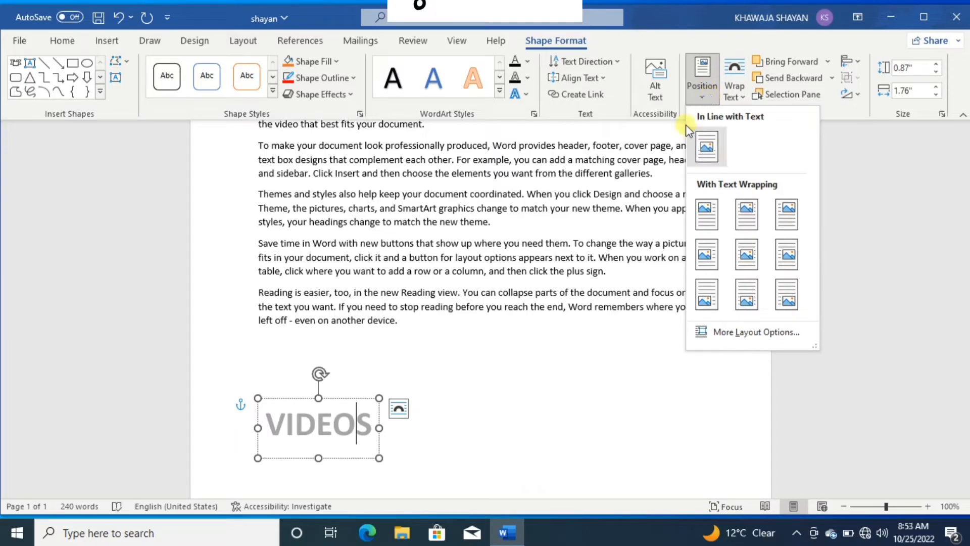
Step: Apply the first Follow Path transform, an upward arch, to the VIDEOS WordArt
{"action": "left_click", "coordinate": [524, 94]}
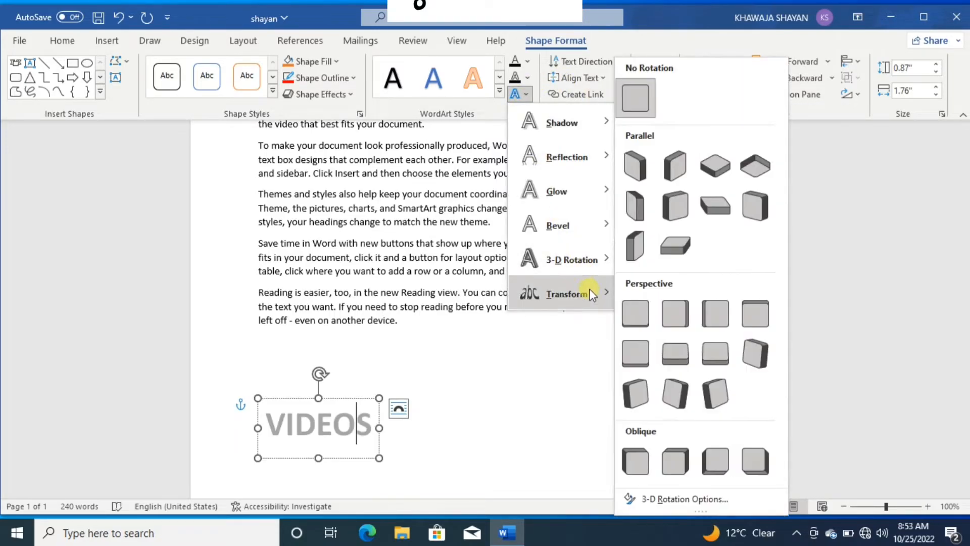
{"action": "mouse_move", "coordinate": [590, 292]}
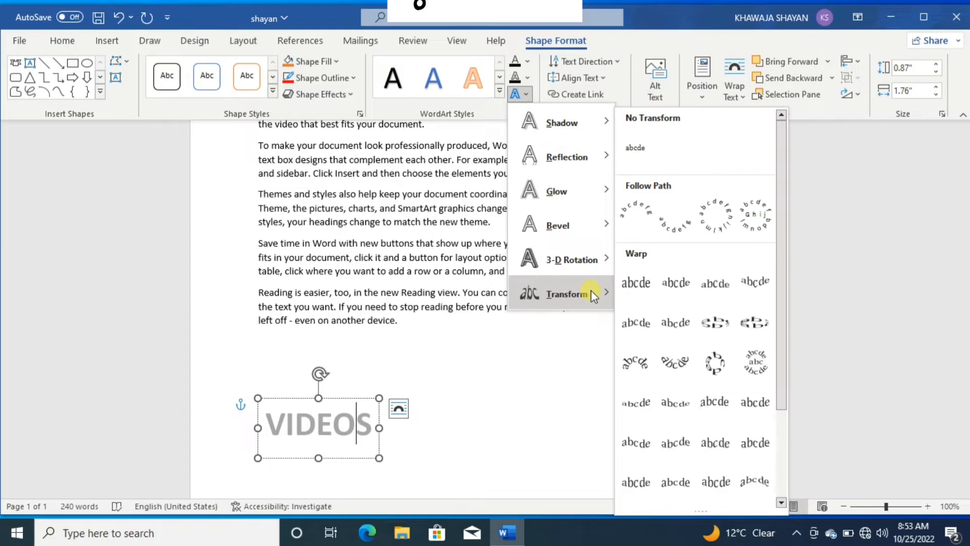
{"action": "left_click", "coordinate": [635, 221]}
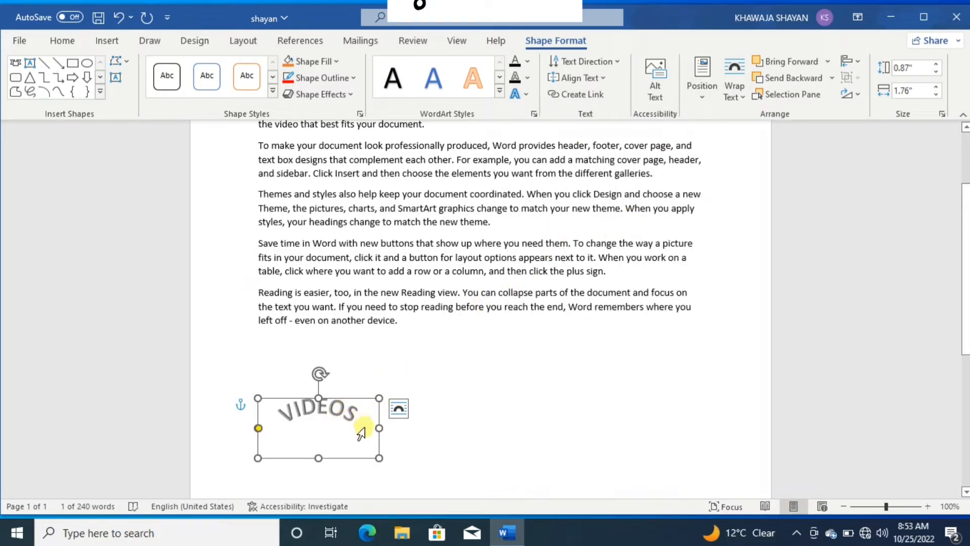
Step: Undo the arch transform, the VIDEOS text and the WordArt insertion
{"action": "key", "text": "ctrl+z"}
{"action": "key", "text": "ctrl+z"}
{"action": "key", "text": "ctrl+z"}
{"action": "key", "text": "ctrl+z"}
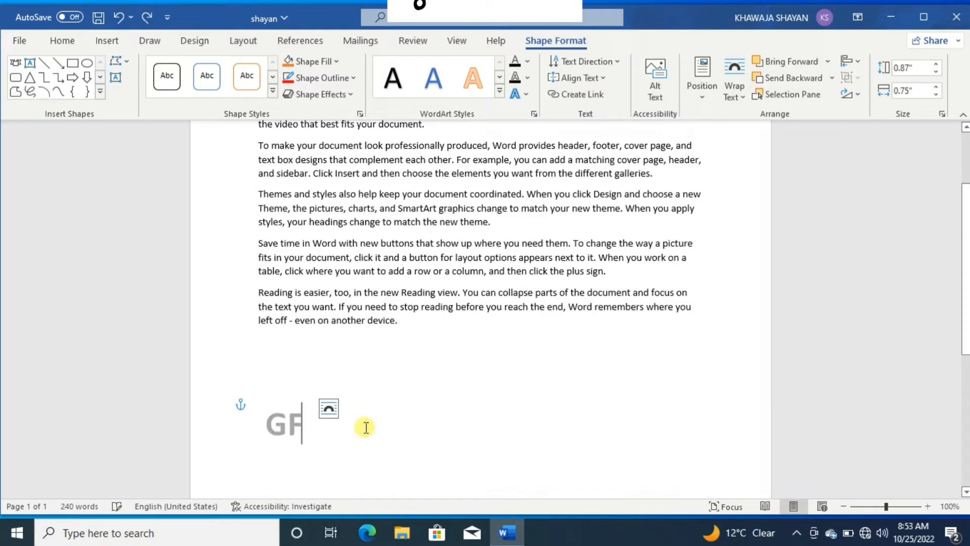
{"action": "key", "text": "ctrl+z"}
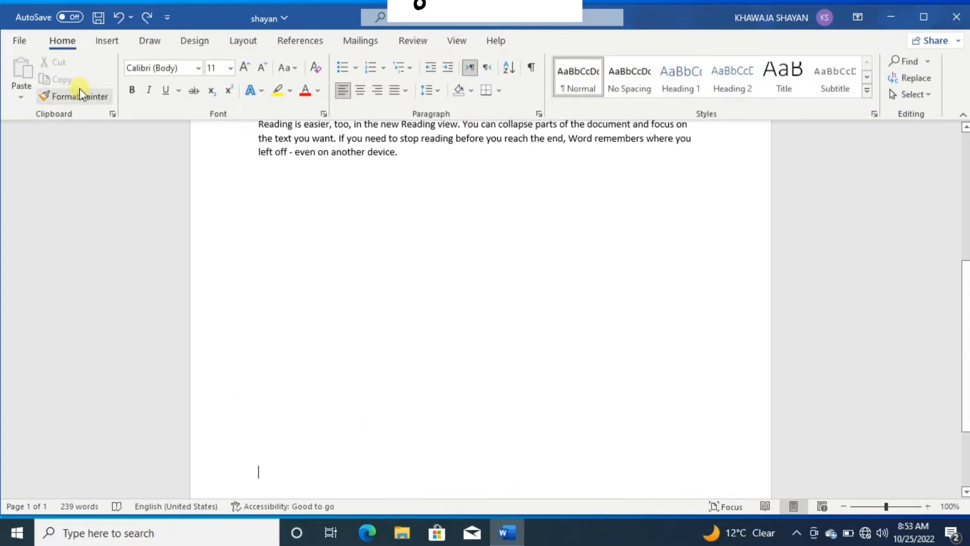
Step: Insert a Microsoft Office signature line with the suggested signer's name and the title MANAGER
{"action": "left_click", "coordinate": [106, 40]}
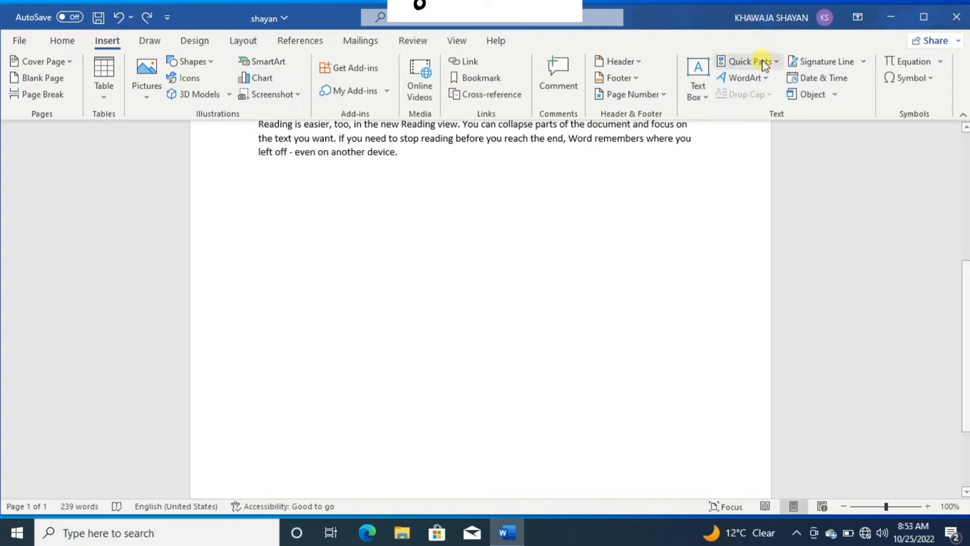
{"action": "left_click", "coordinate": [753, 77]}
{"action": "left_click", "coordinate": [754, 78]}
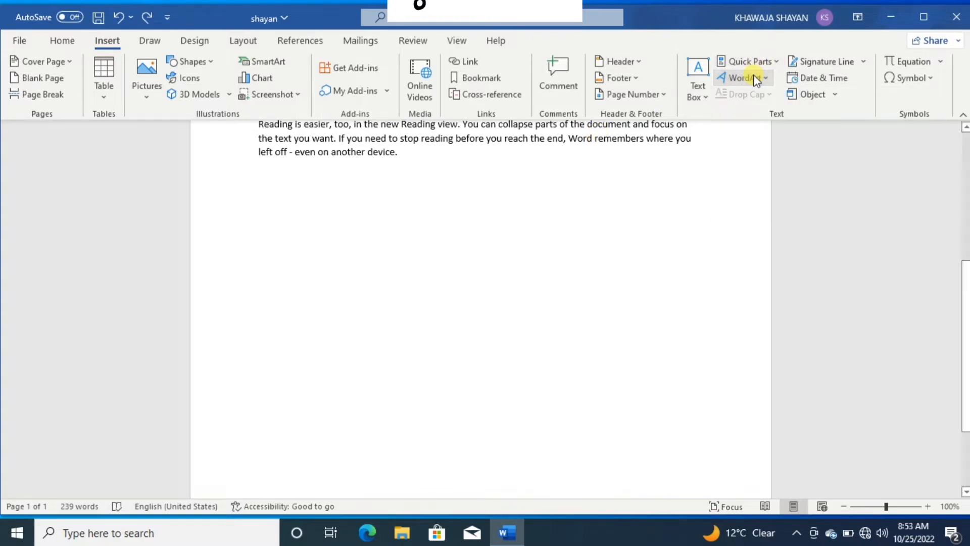
{"action": "left_click", "coordinate": [862, 61]}
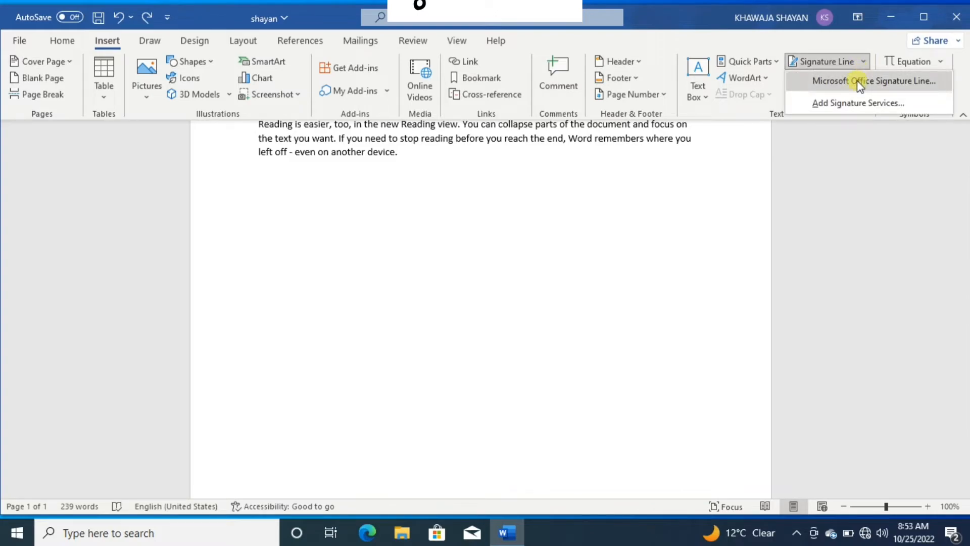
{"action": "left_click", "coordinate": [857, 80]}
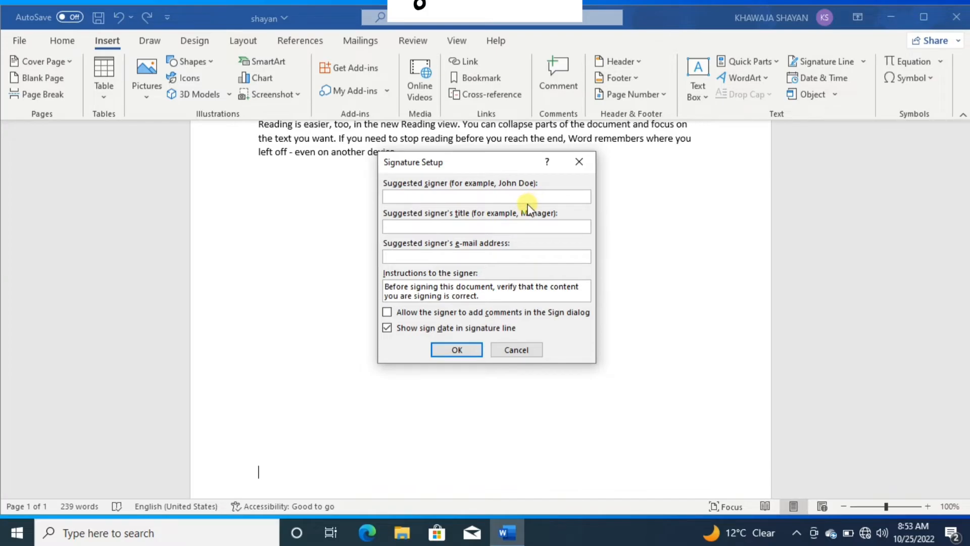
{"action": "type", "text": "GHAZAN"}
{"action": "left_click", "coordinate": [468, 256]}
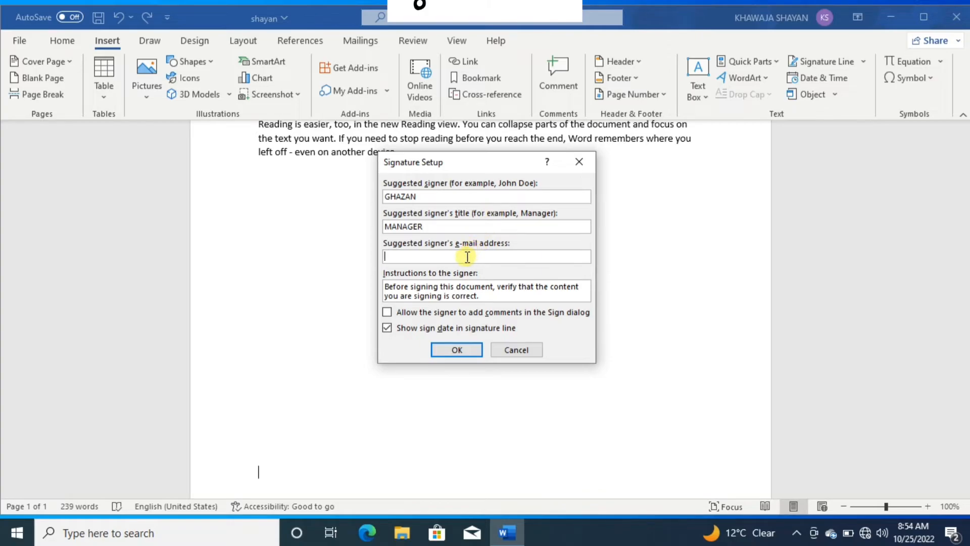
{"action": "left_click", "coordinate": [452, 348]}
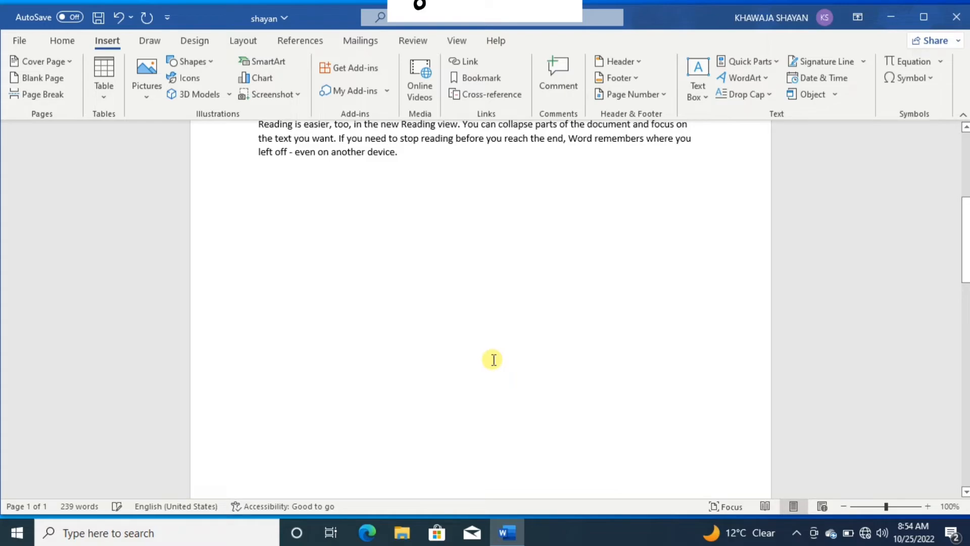
Step: Inspect the inserted signature line and undo its insertion
{"action": "scroll", "coordinate": [529, 317], "scroll_direction": "up", "scroll_amount": 1}
{"action": "scroll", "coordinate": [529, 316], "scroll_direction": "down", "scroll_amount": 2}
{"action": "scroll", "coordinate": [529, 316], "scroll_direction": "up", "scroll_amount": 6}
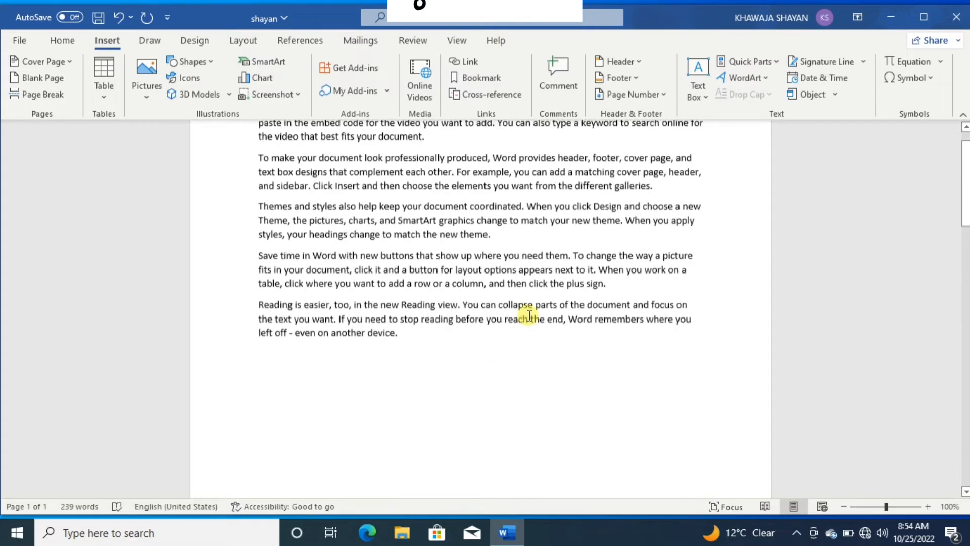
{"action": "scroll", "coordinate": [529, 316], "scroll_direction": "down", "scroll_amount": 5}
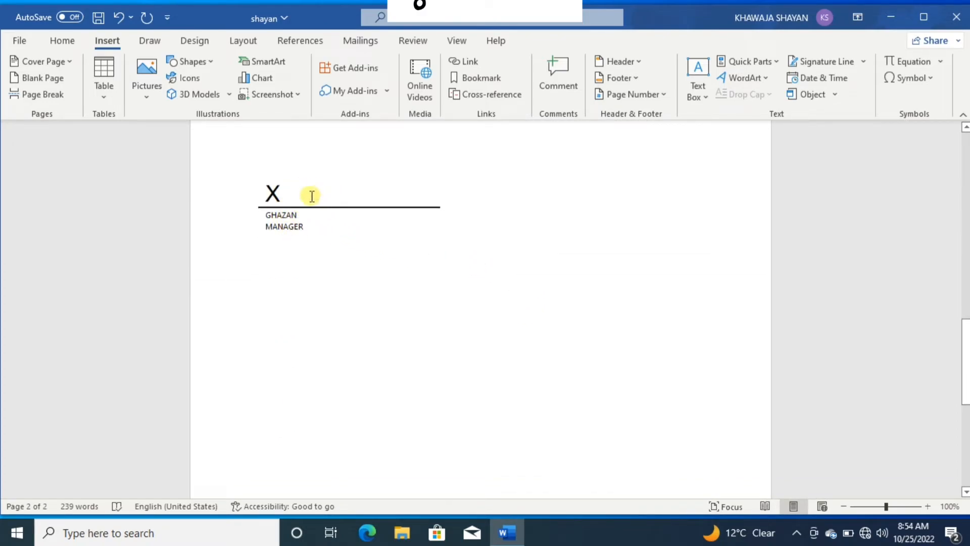
{"action": "key", "text": "ctrl+z"}
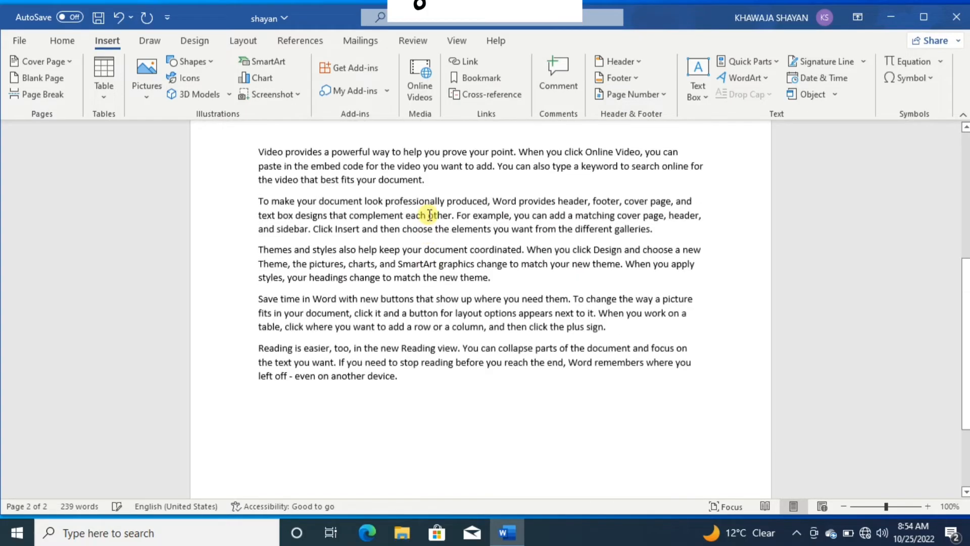
{"action": "scroll", "coordinate": [439, 287], "scroll_direction": "up", "scroll_amount": 3}
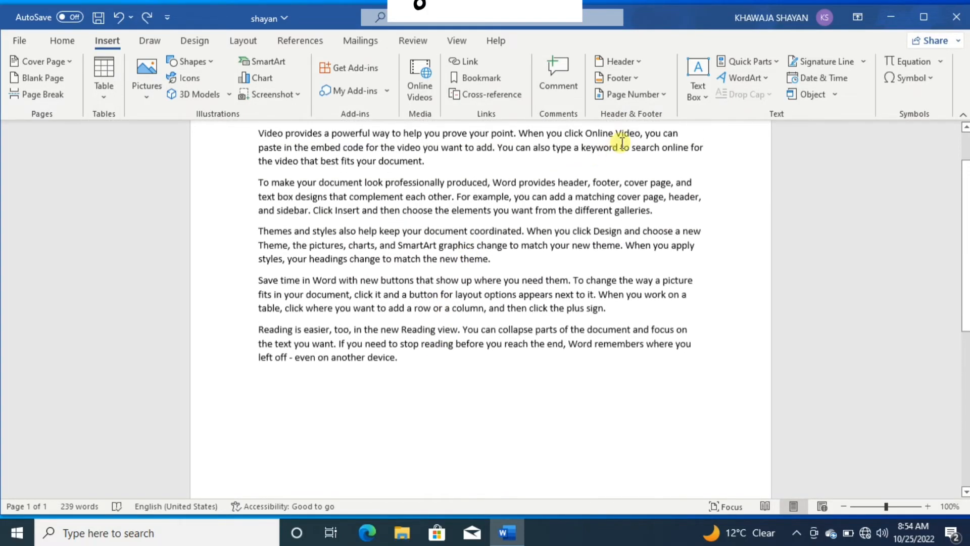
Step: Insert the date in the October 22 format on a new line below the last paragraph
{"action": "left_click", "coordinate": [840, 79]}
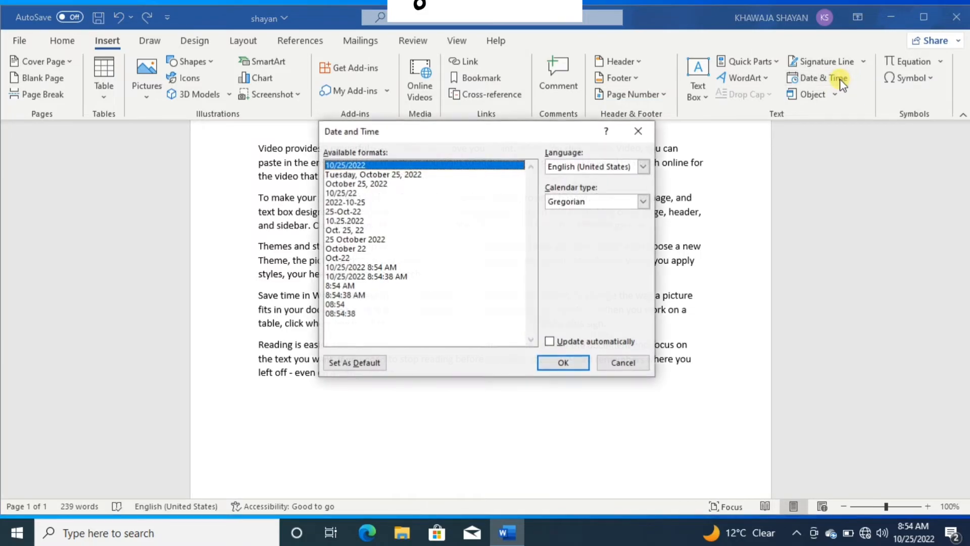
{"action": "left_click", "coordinate": [621, 364]}
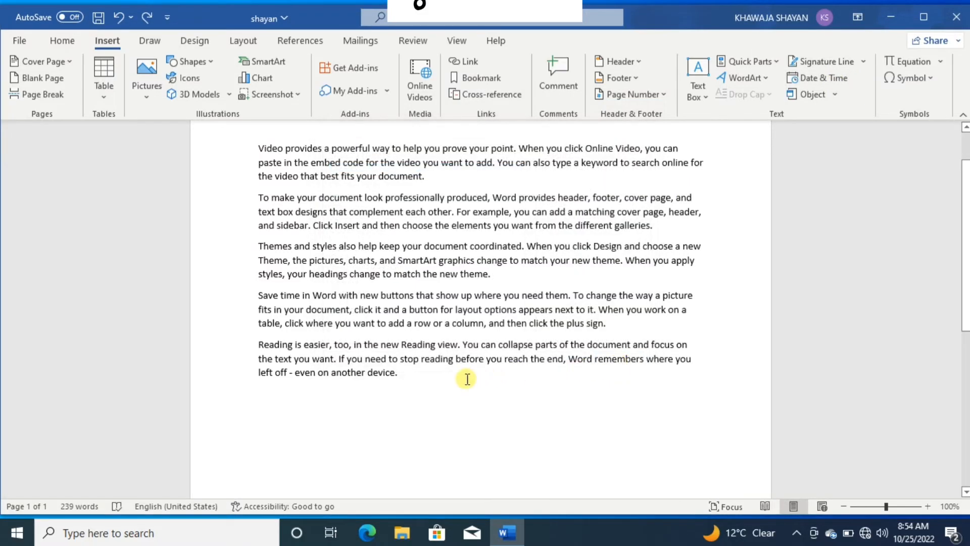
{"action": "key", "text": "Return"}
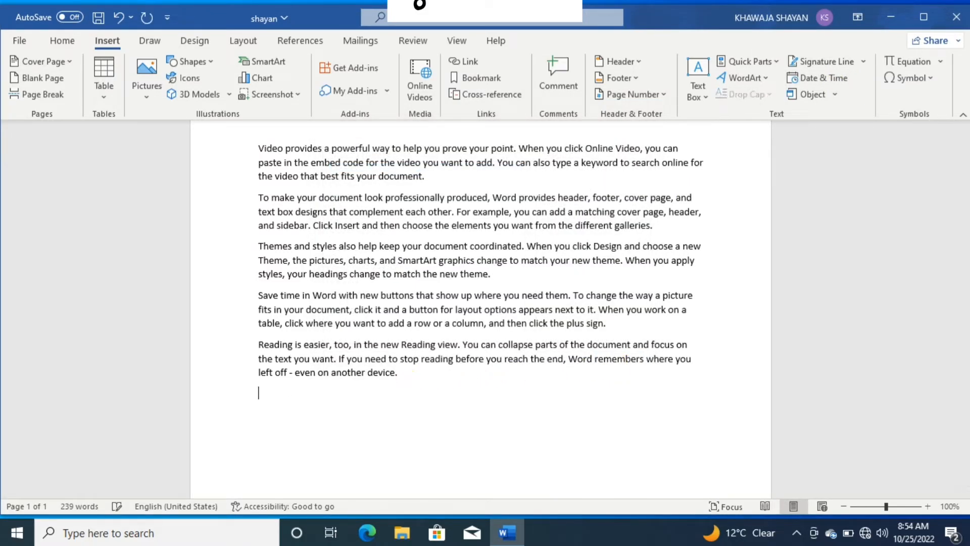
{"action": "left_click", "coordinate": [809, 79]}
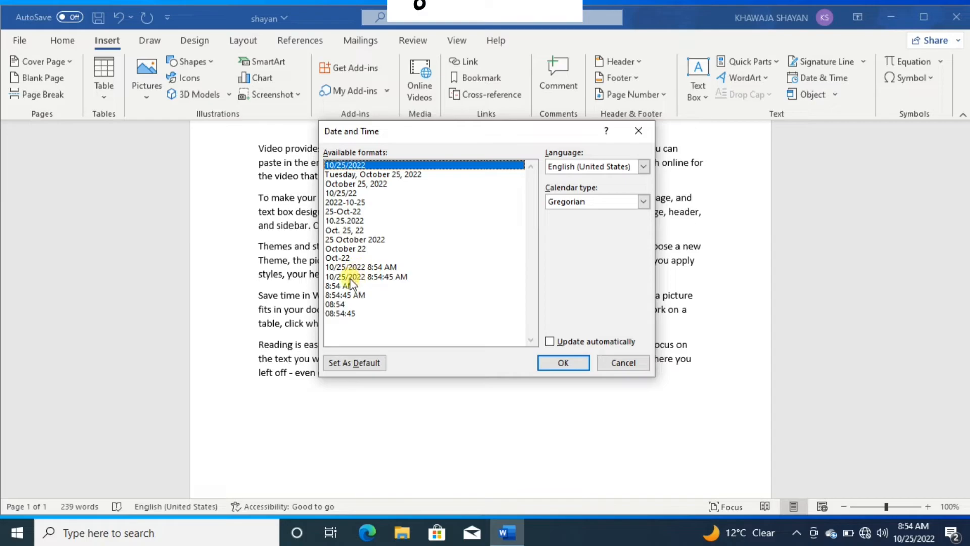
{"action": "left_click", "coordinate": [341, 249]}
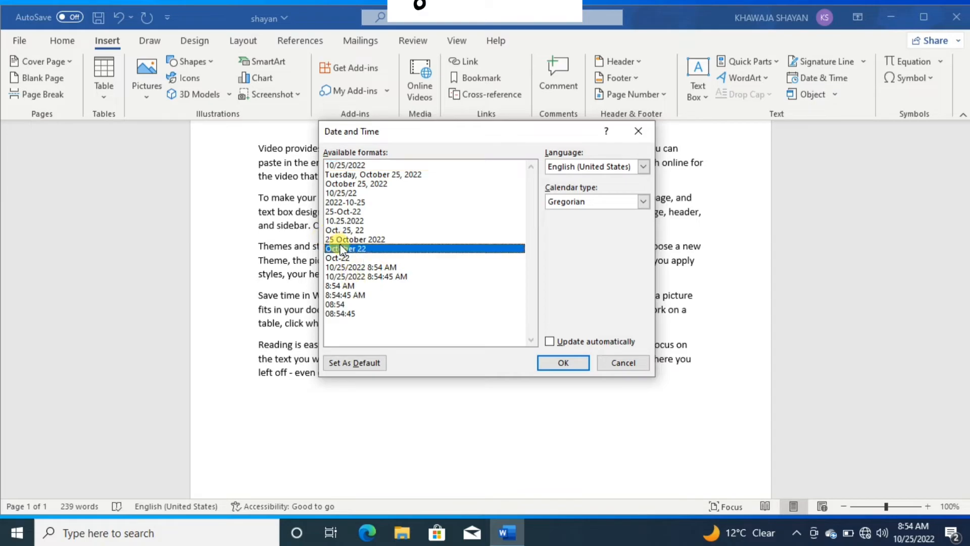
{"action": "left_click", "coordinate": [560, 363]}
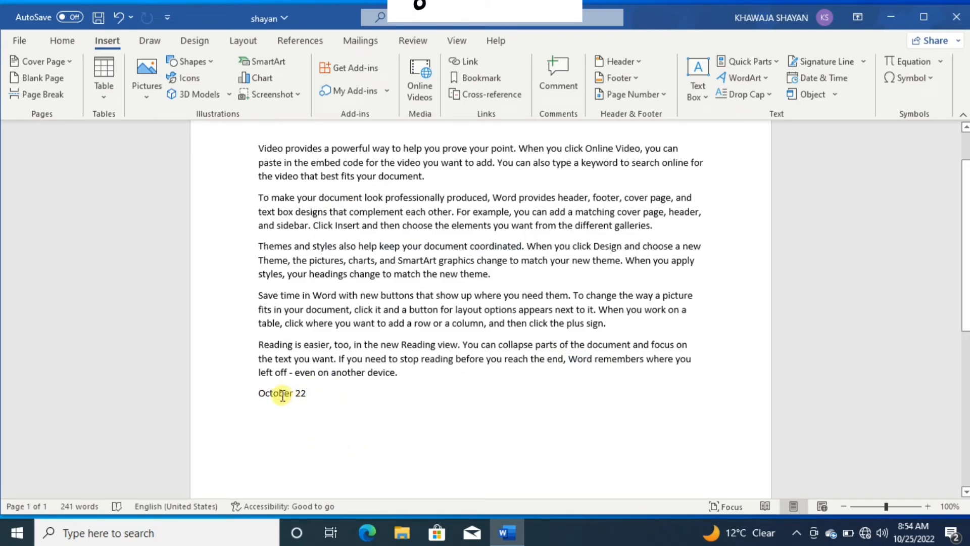
Step: Look at the Text from File insertion dialog and cancel it without choosing a document
{"action": "left_click", "coordinate": [835, 96]}
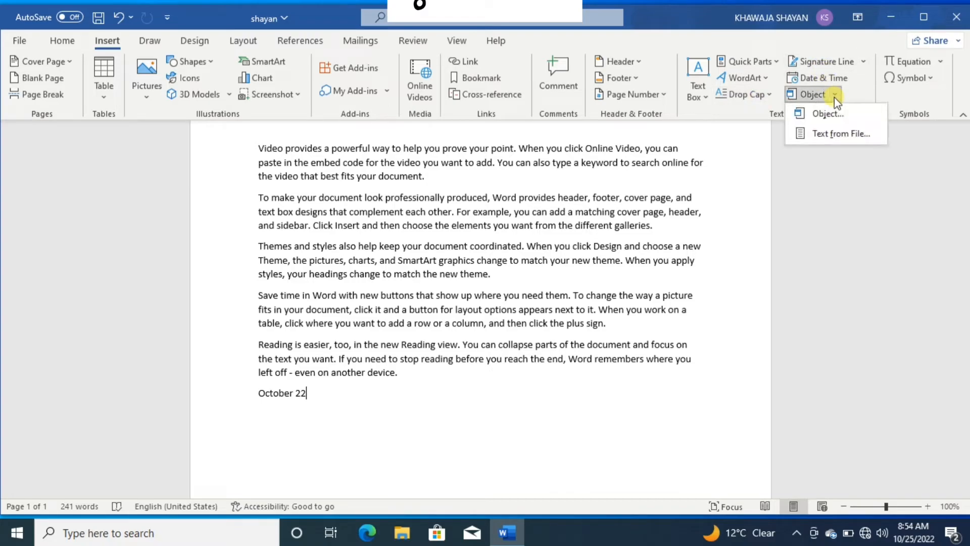
{"action": "left_click", "coordinate": [827, 131]}
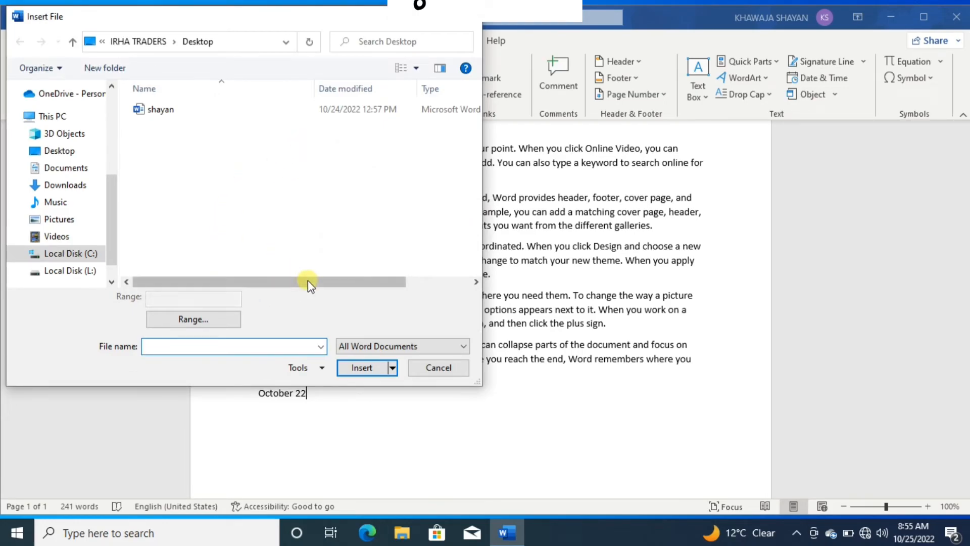
{"action": "left_click", "coordinate": [437, 368]}
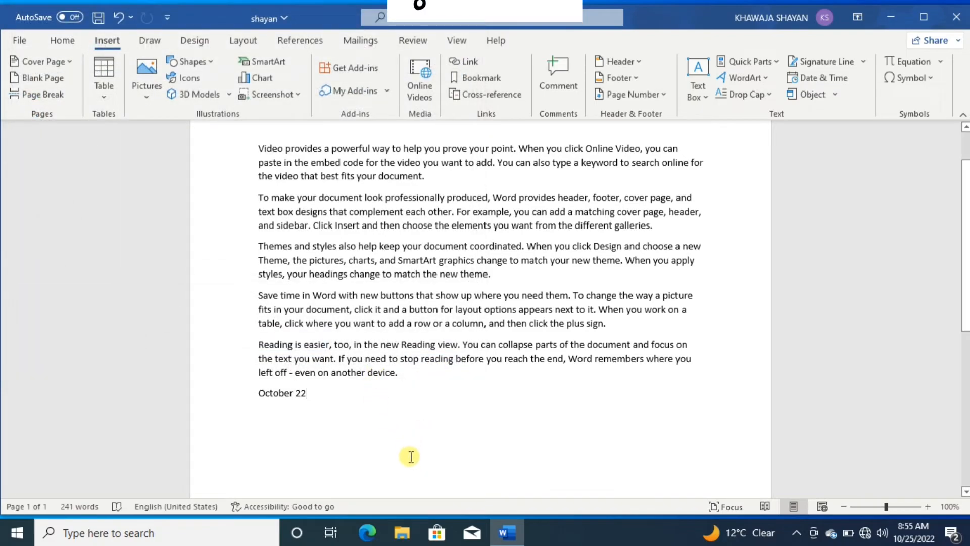
Step: Insert the built-in Binomial Theorem equation below the October 22 date
{"action": "left_click", "coordinate": [939, 60]}
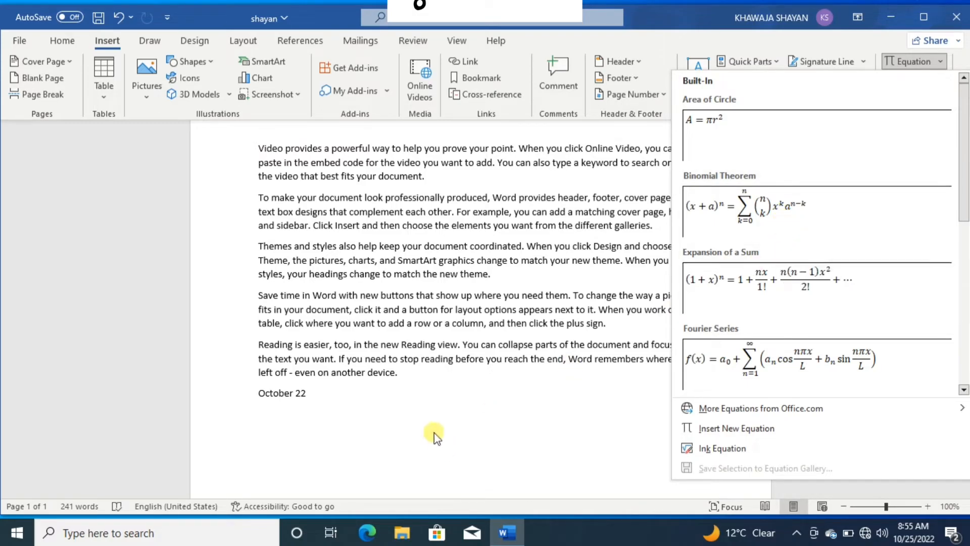
{"action": "left_click", "coordinate": [431, 416]}
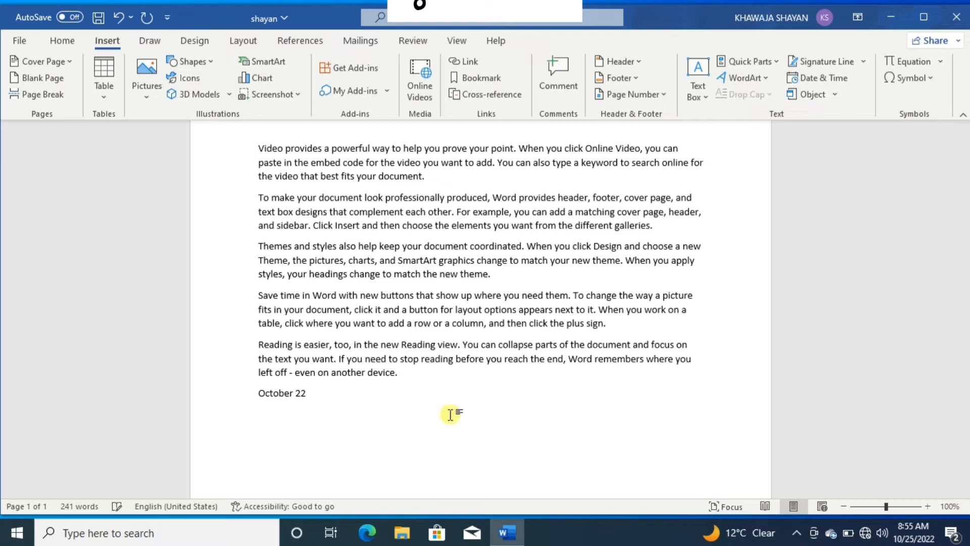
{"action": "left_click", "coordinate": [942, 62]}
{"action": "left_click", "coordinate": [795, 227]}
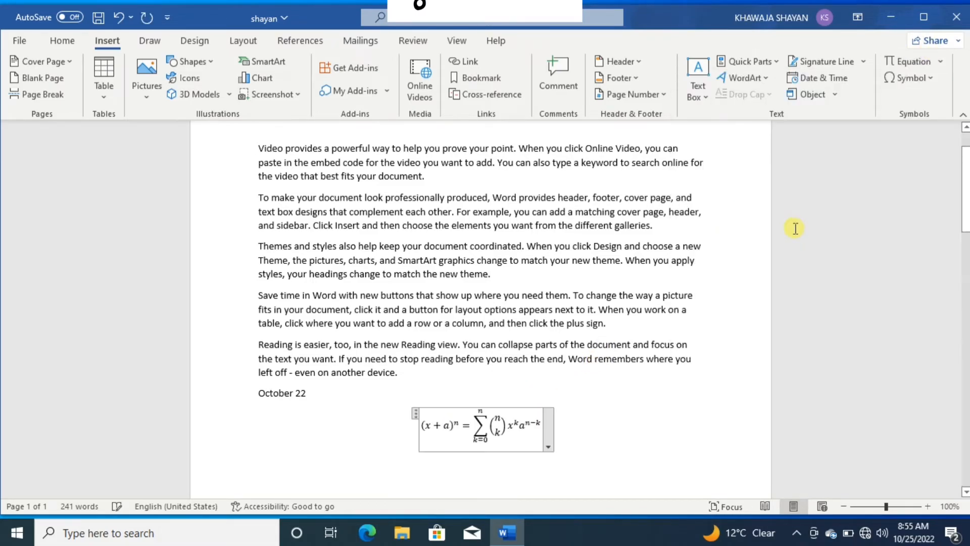
Step: Replace x with 2 and a with 3 inside the brackets of the binomial equation
{"action": "left_click", "coordinate": [433, 426]}
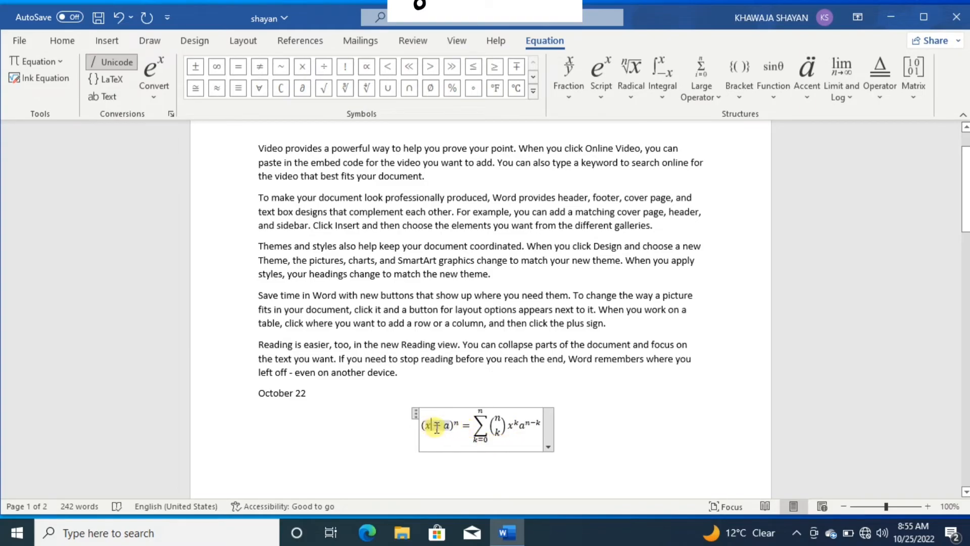
{"action": "key", "text": "BackSpace"}
{"action": "type", "text": "2"}
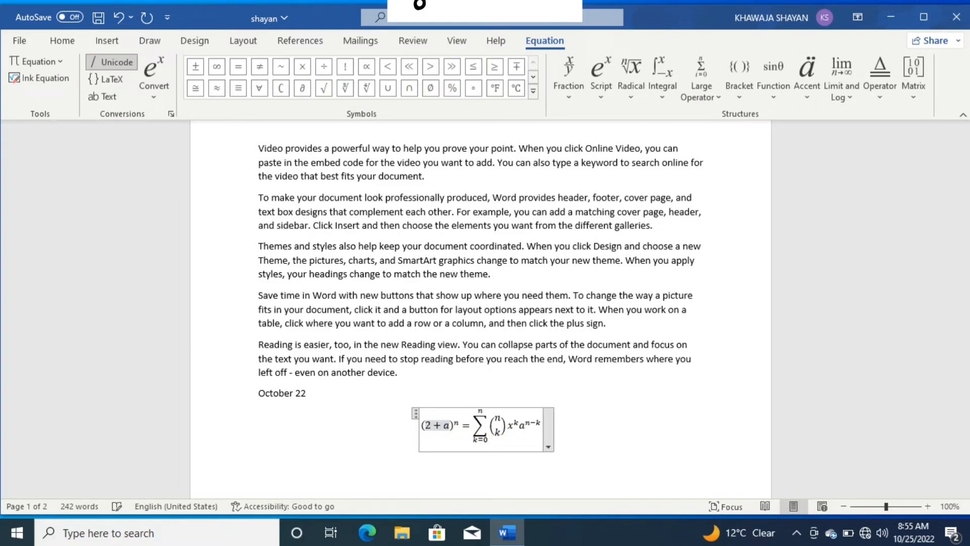
{"action": "left_click", "coordinate": [448, 424]}
{"action": "key", "text": "BackSpace"}
{"action": "type", "text": "3"}
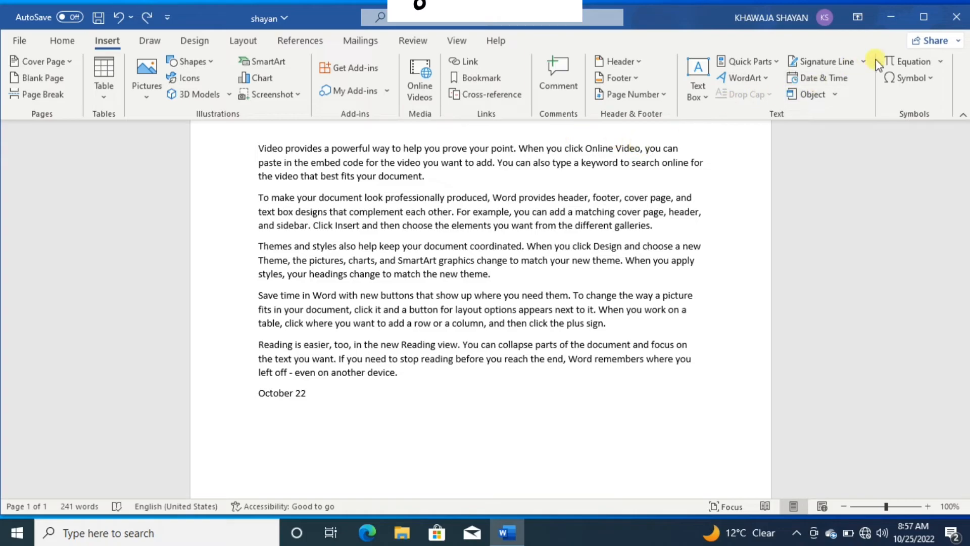
Step: Review the built-in equation gallery from Area of Circle down to Taylor Expansion
{"action": "left_click", "coordinate": [940, 62]}
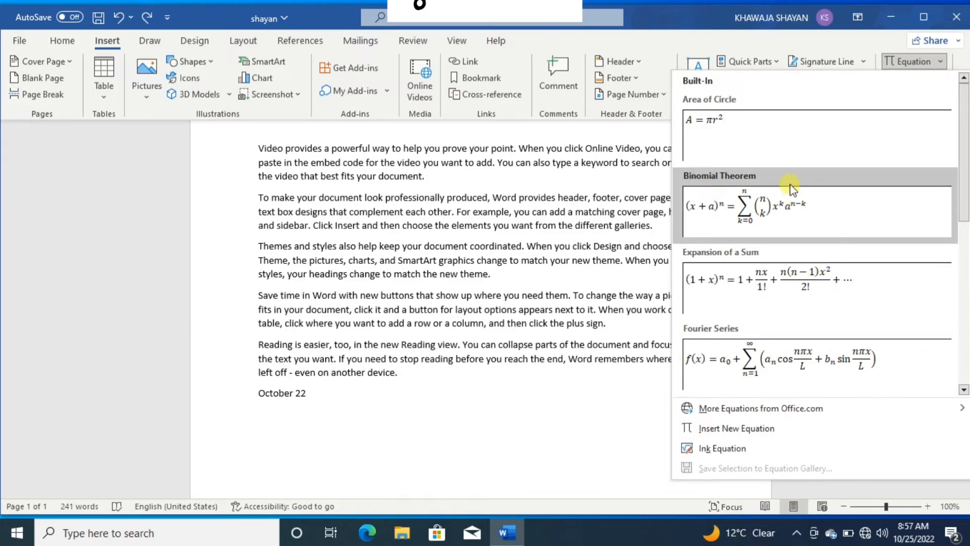
{"action": "left_click_drag", "start_coordinate": [966, 197], "coordinate": [966, 296]}
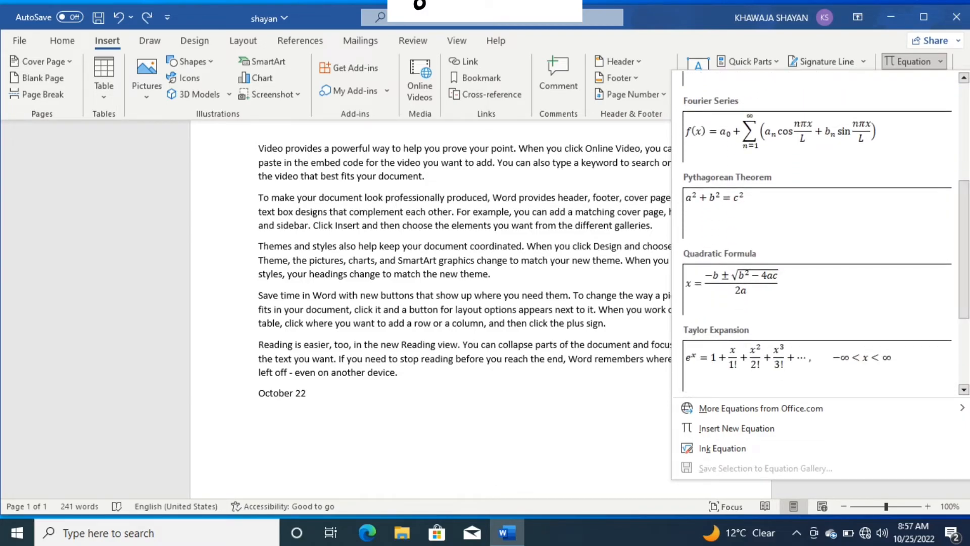
{"action": "left_click", "coordinate": [620, 395]}
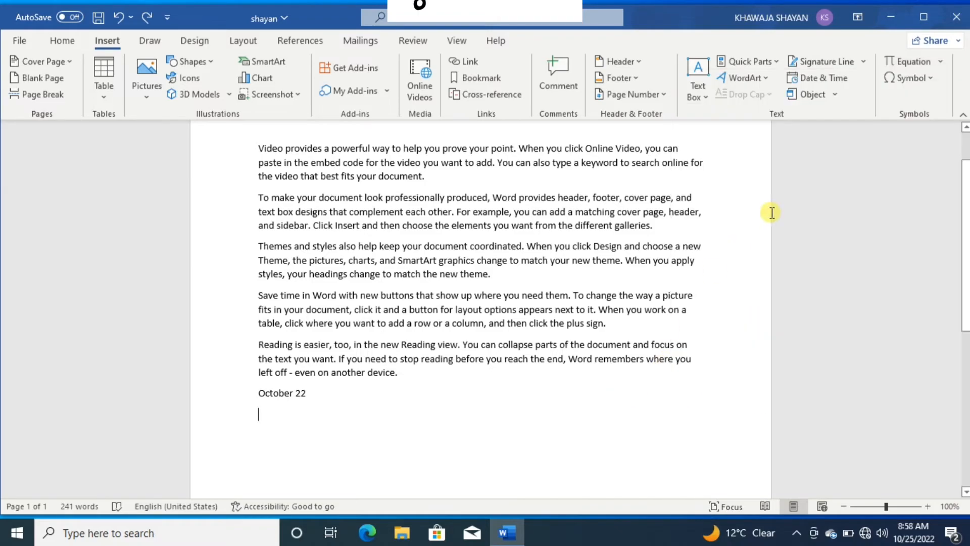
Step: Add the word COPYRIGHT on the line below the date and insert the © symbol after it
{"action": "left_click", "coordinate": [926, 78]}
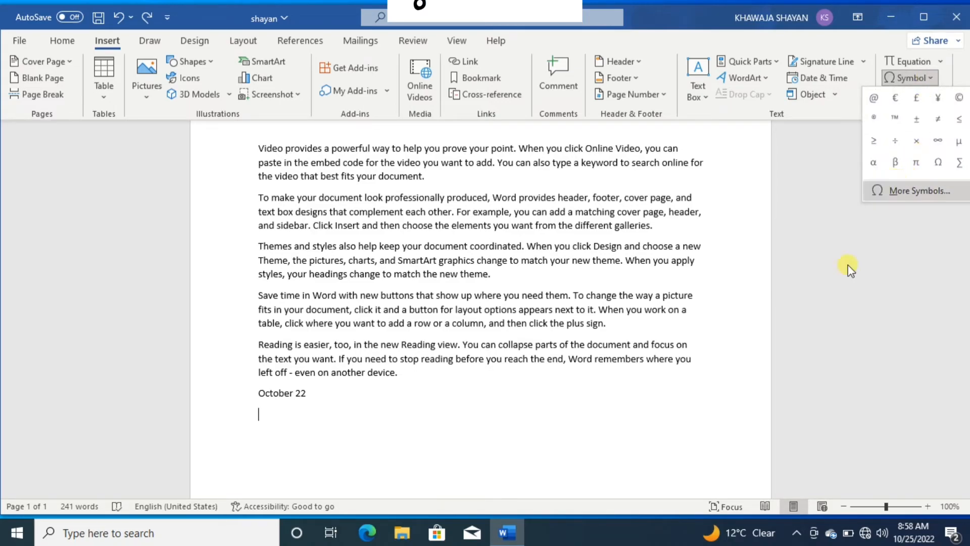
{"action": "left_click", "coordinate": [552, 451]}
{"action": "type", "text": "cOPYRI"}
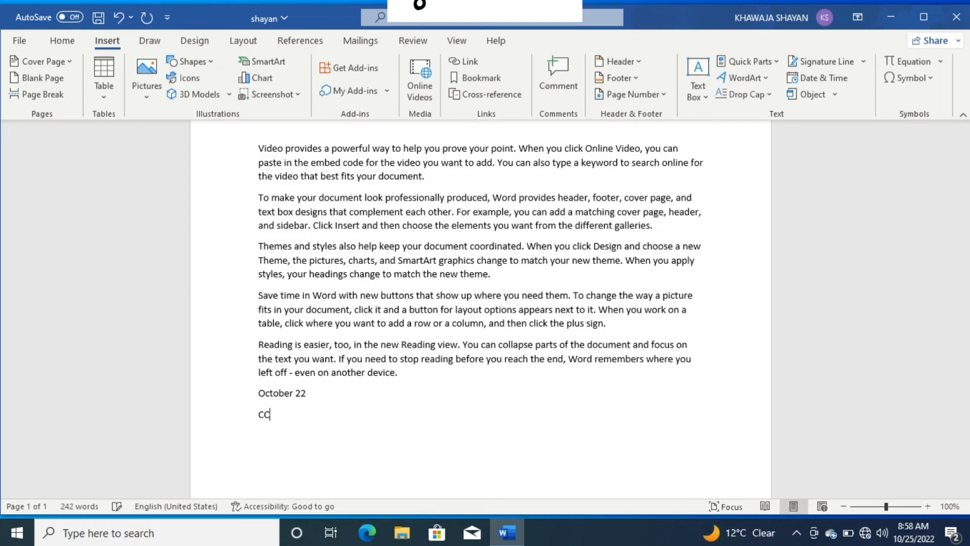
{"action": "type", "text": "GHT"}
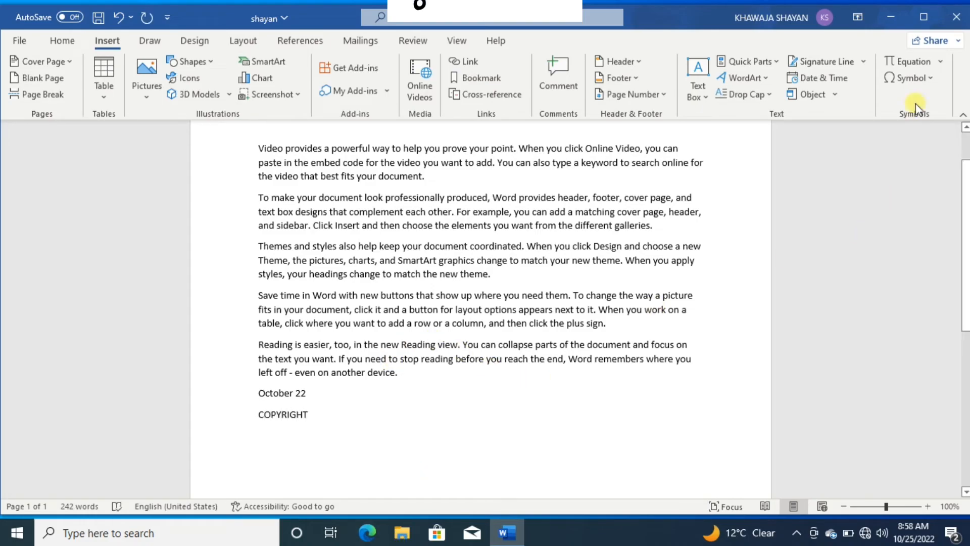
{"action": "left_click", "coordinate": [922, 80]}
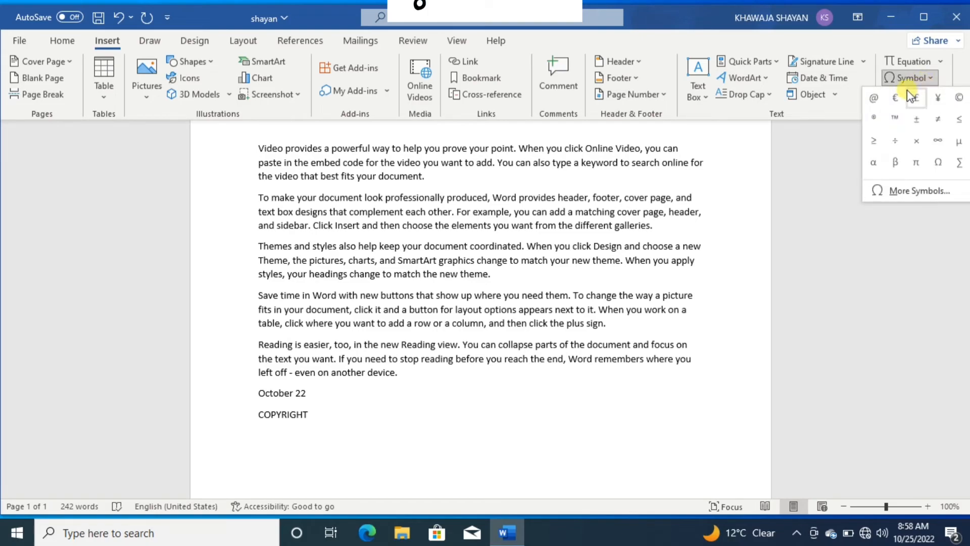
{"action": "left_click", "coordinate": [958, 98]}
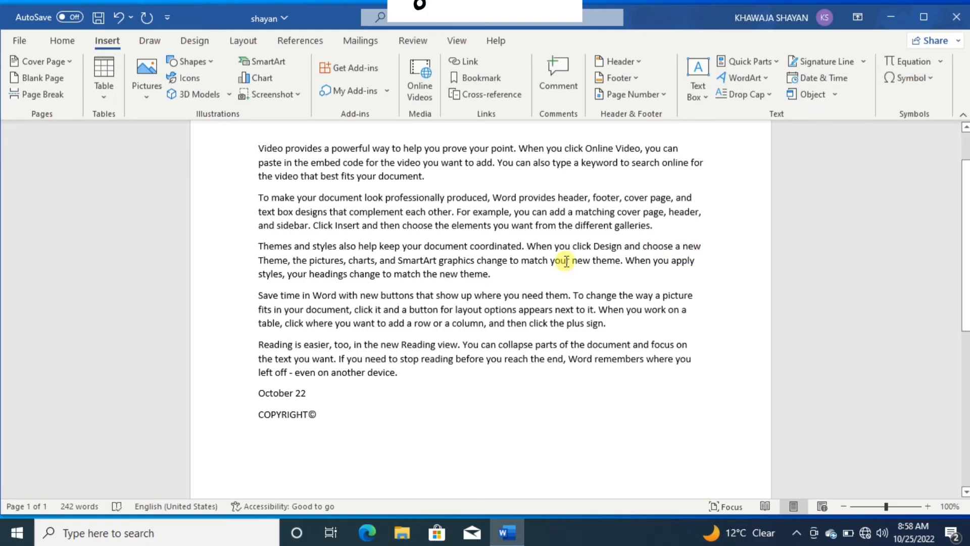
Step: Insert the Trade Mark Sign (™) from the full symbol set directly after COPYRIGHT©
{"action": "left_click", "coordinate": [915, 81]}
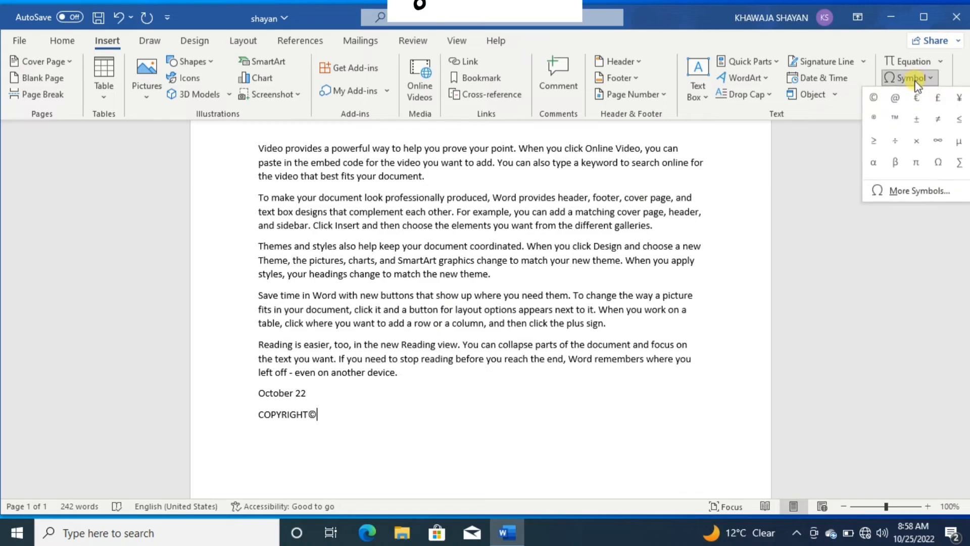
{"action": "left_click", "coordinate": [908, 182]}
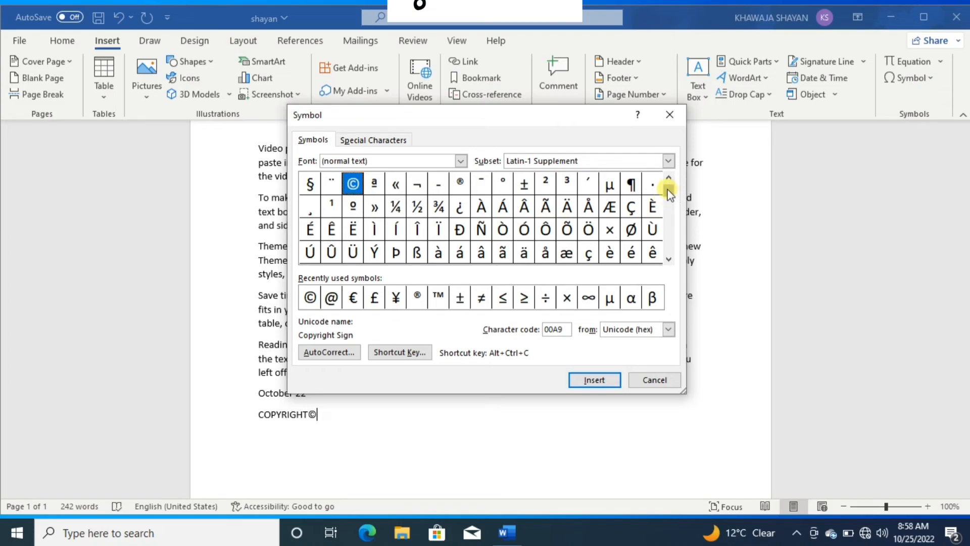
{"action": "left_click_drag", "start_coordinate": [668, 190], "coordinate": [668, 253]}
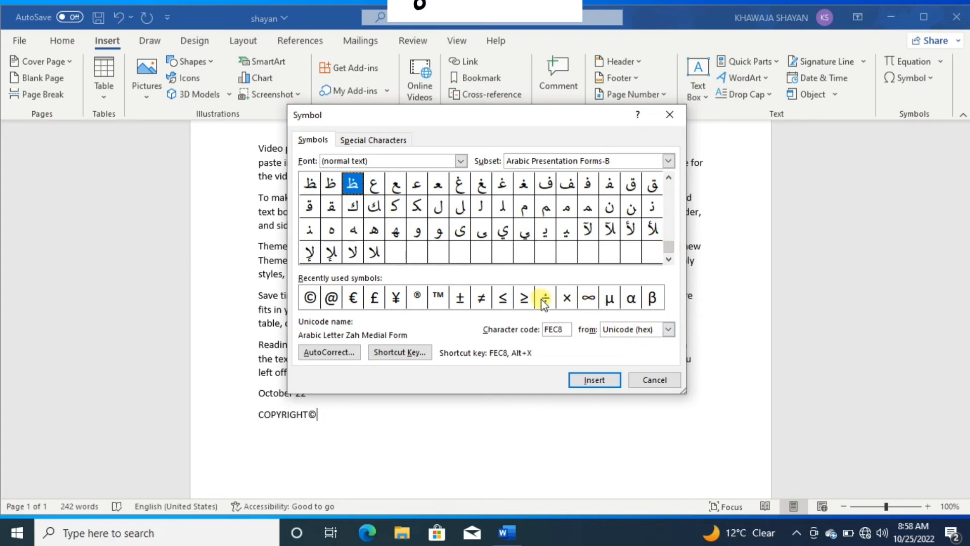
{"action": "left_click", "coordinate": [440, 297]}
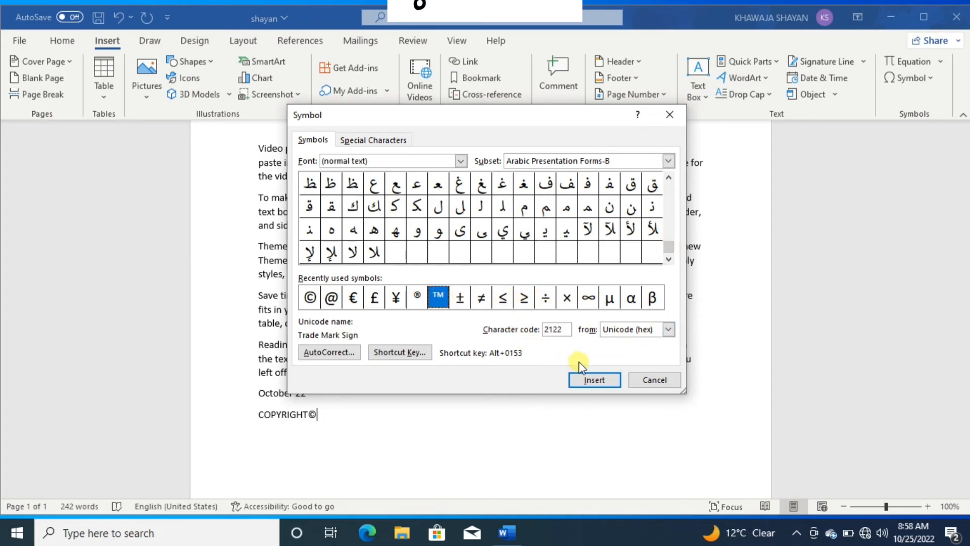
{"action": "left_click", "coordinate": [591, 376]}
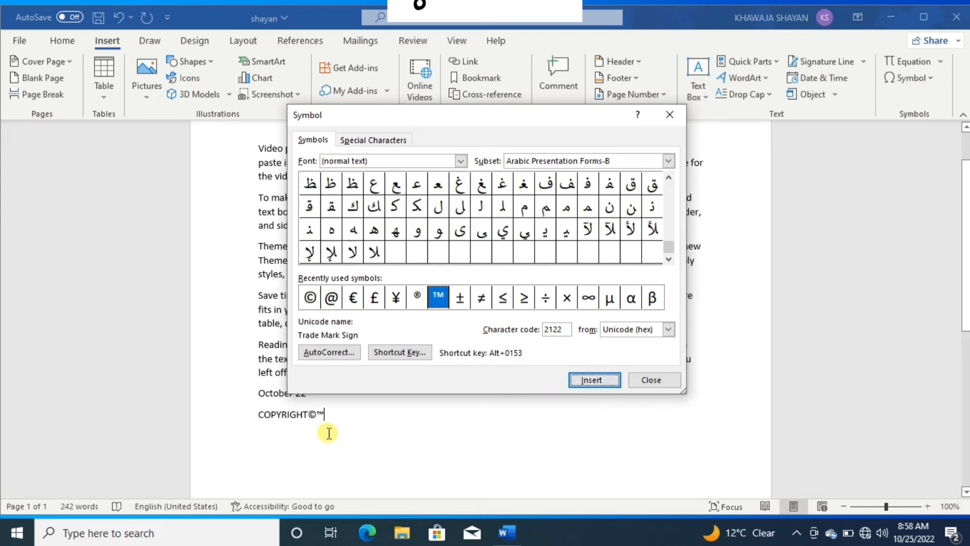
{"action": "left_click", "coordinate": [658, 374]}
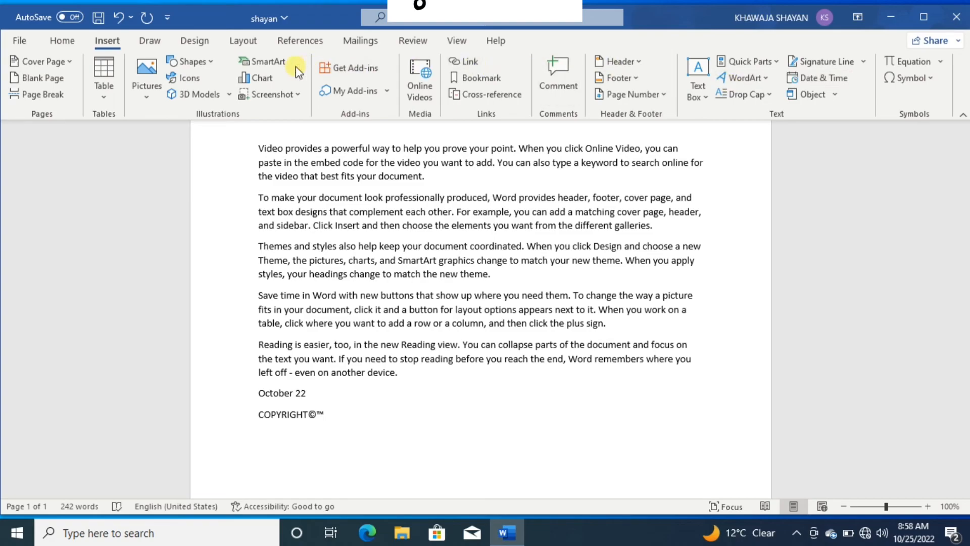
{"action": "left_click", "coordinate": [162, 40]}
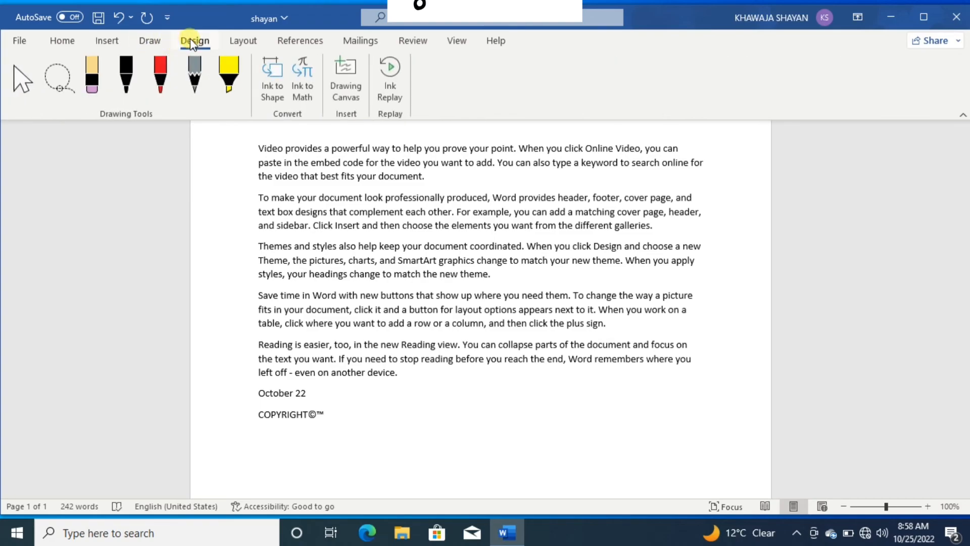
{"action": "left_click", "coordinate": [188, 42]}
{"action": "left_click", "coordinate": [142, 45]}
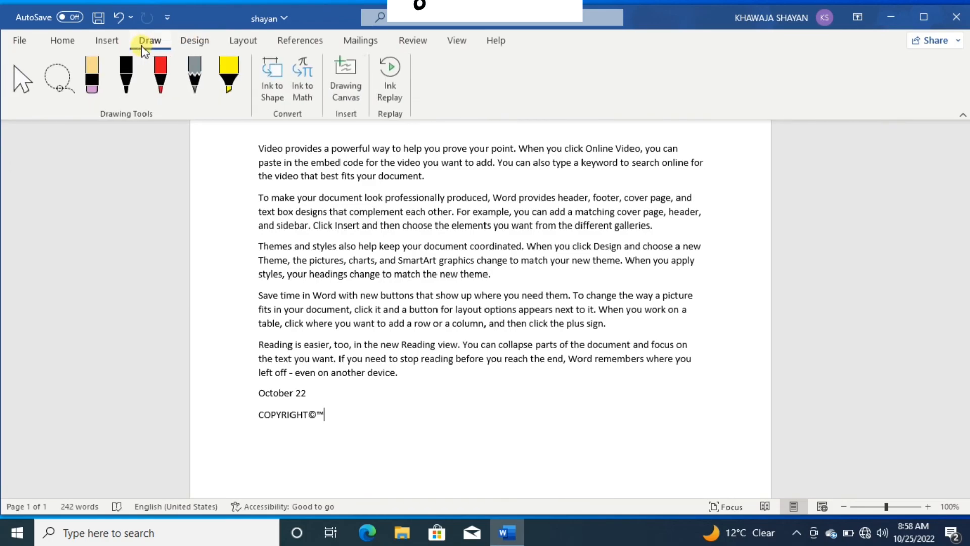